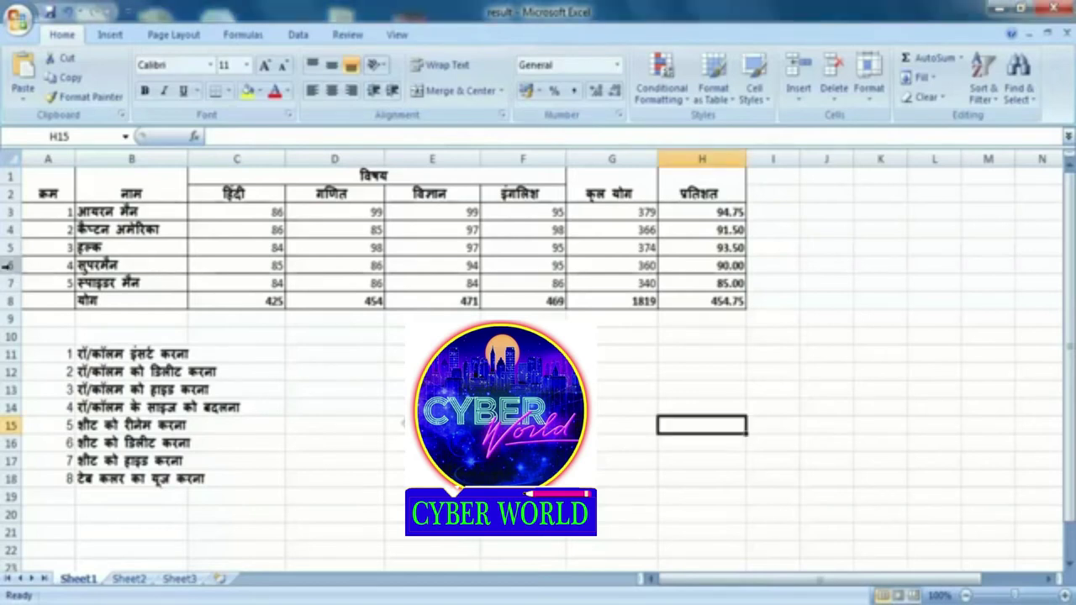
Insert a blank row at row 6, undo it, then re-insert it with Insert Sheet Rows.
click(9, 265)
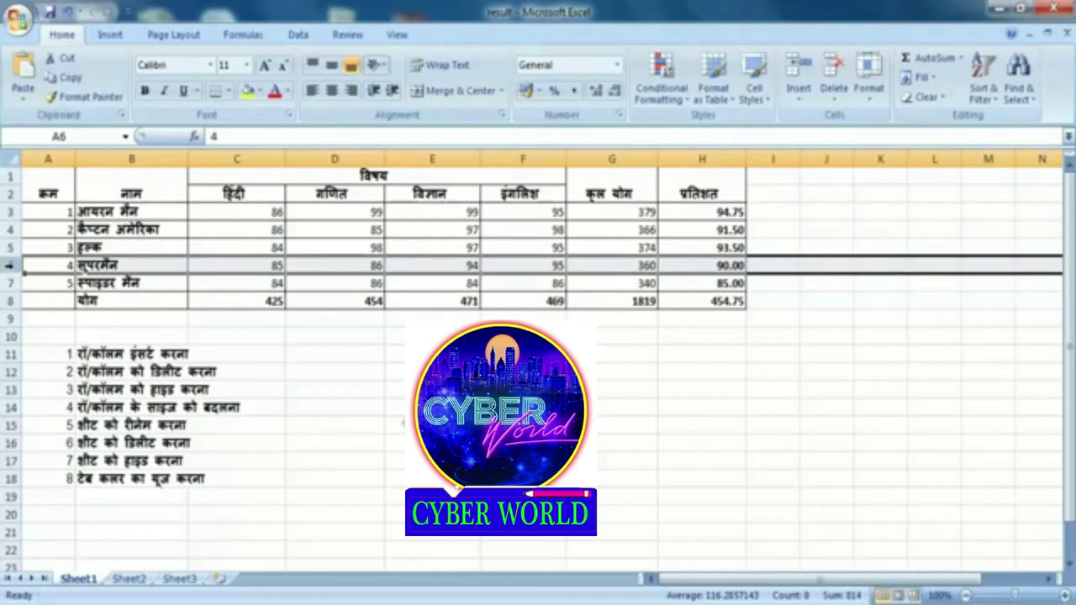
drag(38, 265, 698, 265)
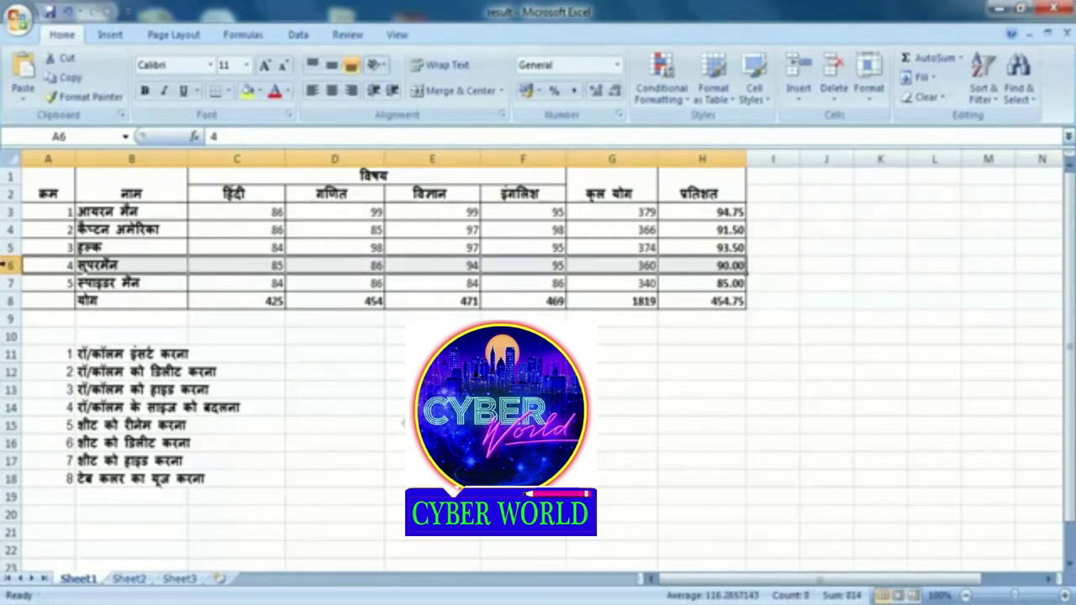
click(7, 265)
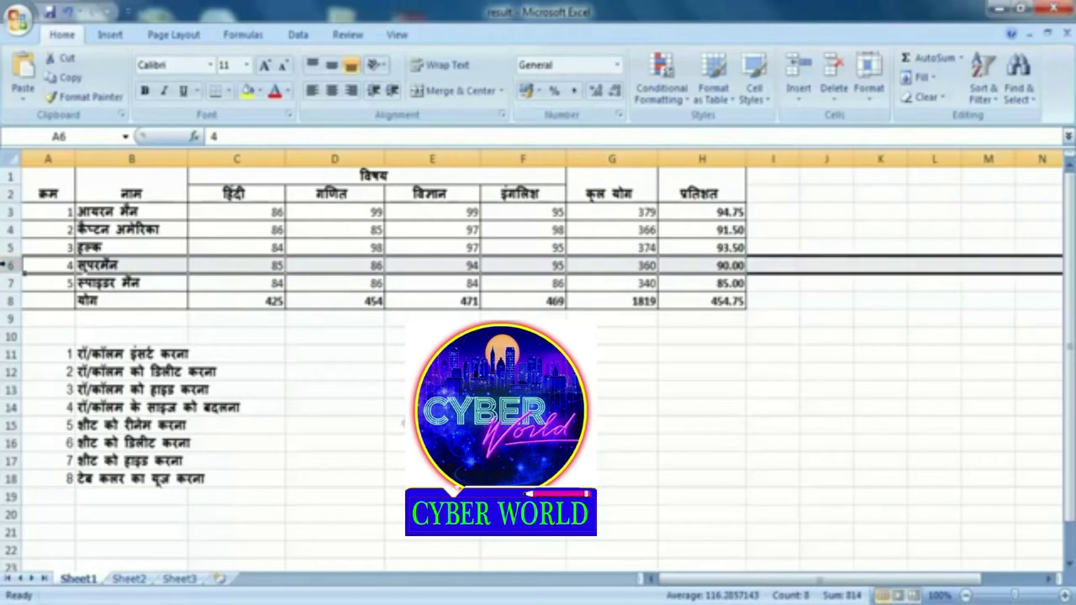
right_click(7, 265)
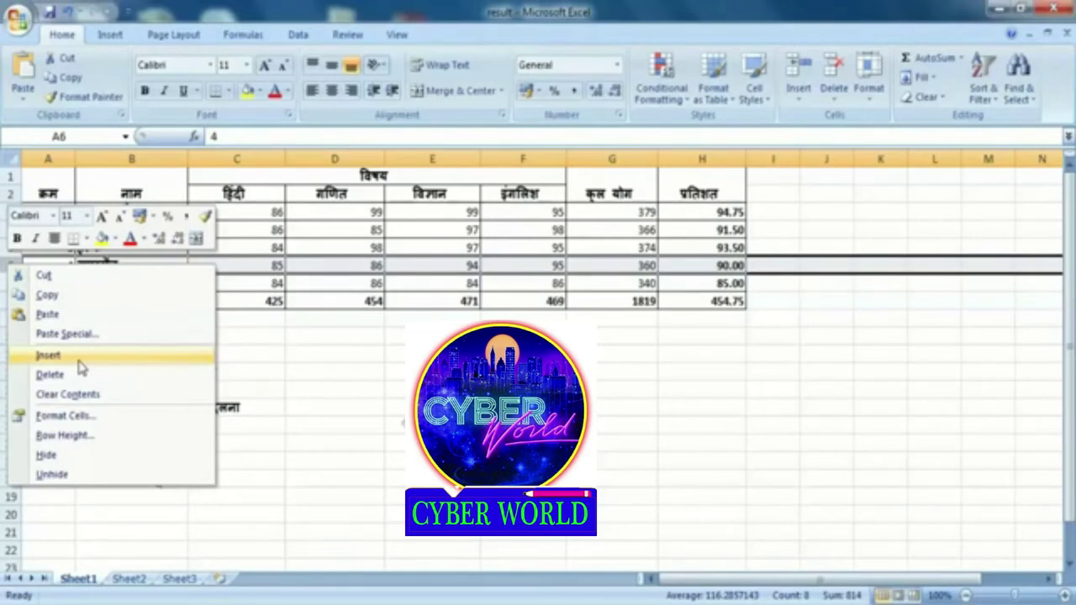
click(78, 359)
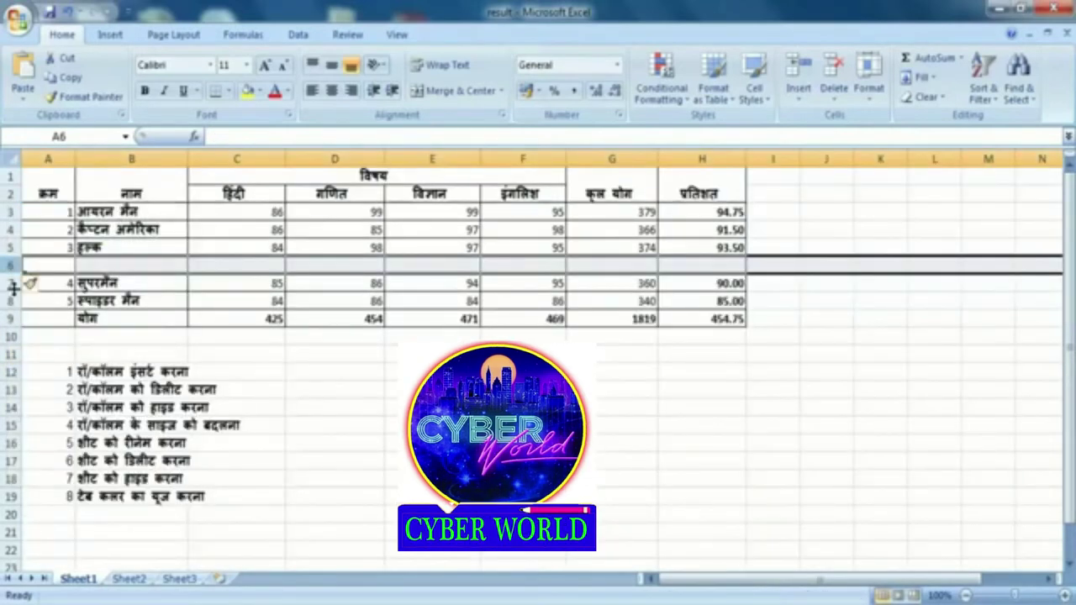
click(67, 11)
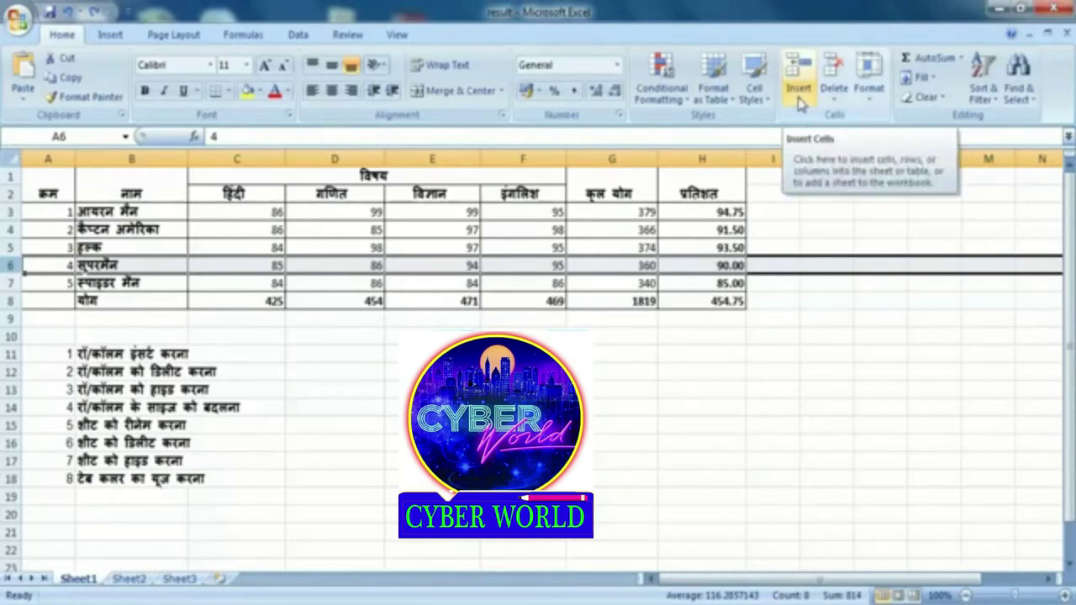
click(799, 99)
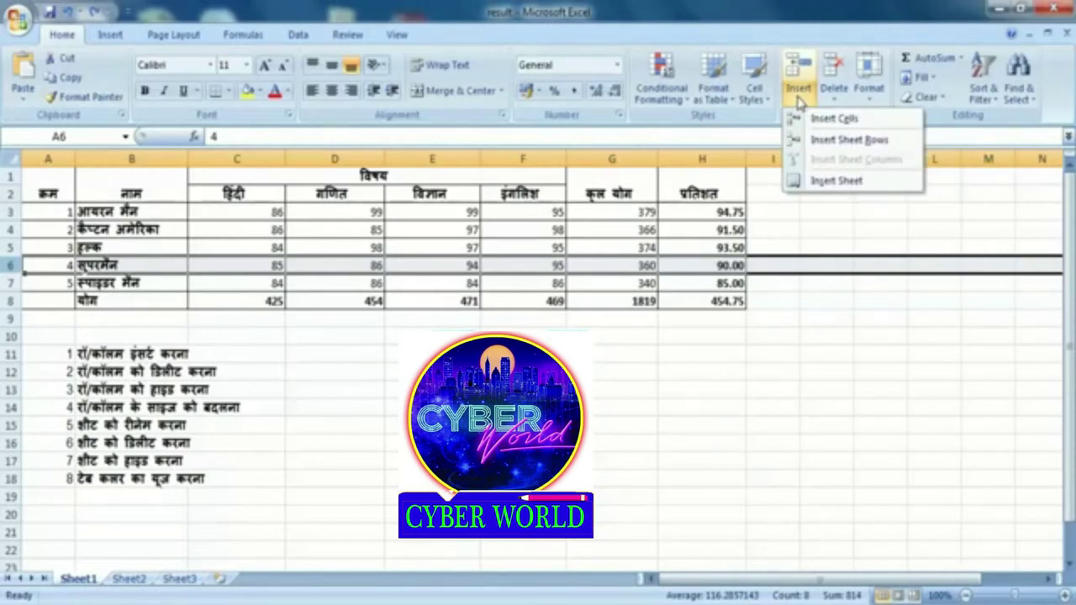
click(841, 142)
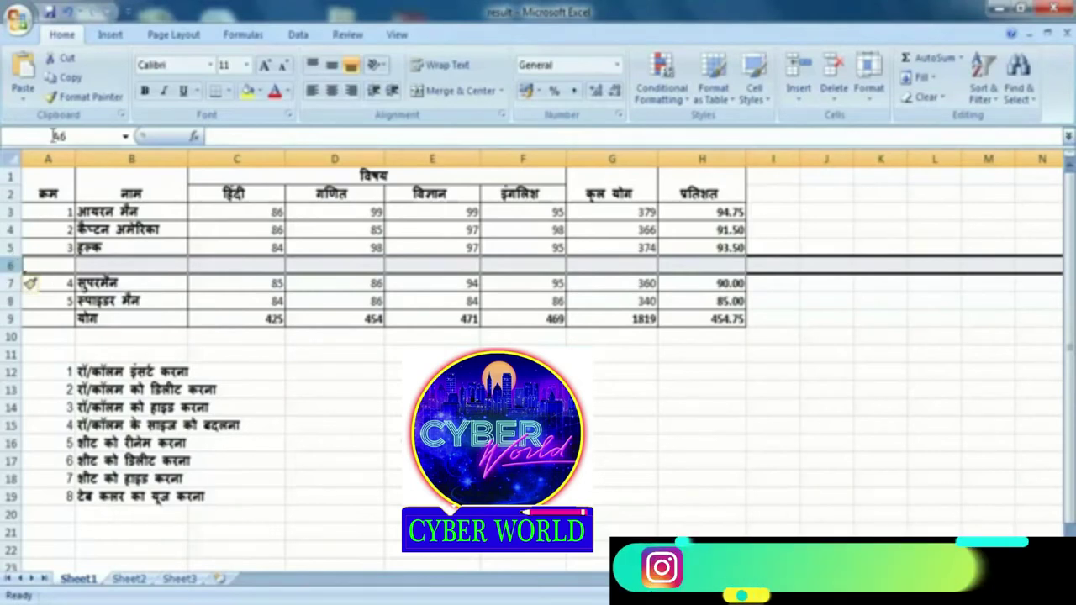
Undo the single row and insert three blank rows at rows 6–8 instead.
click(68, 15)
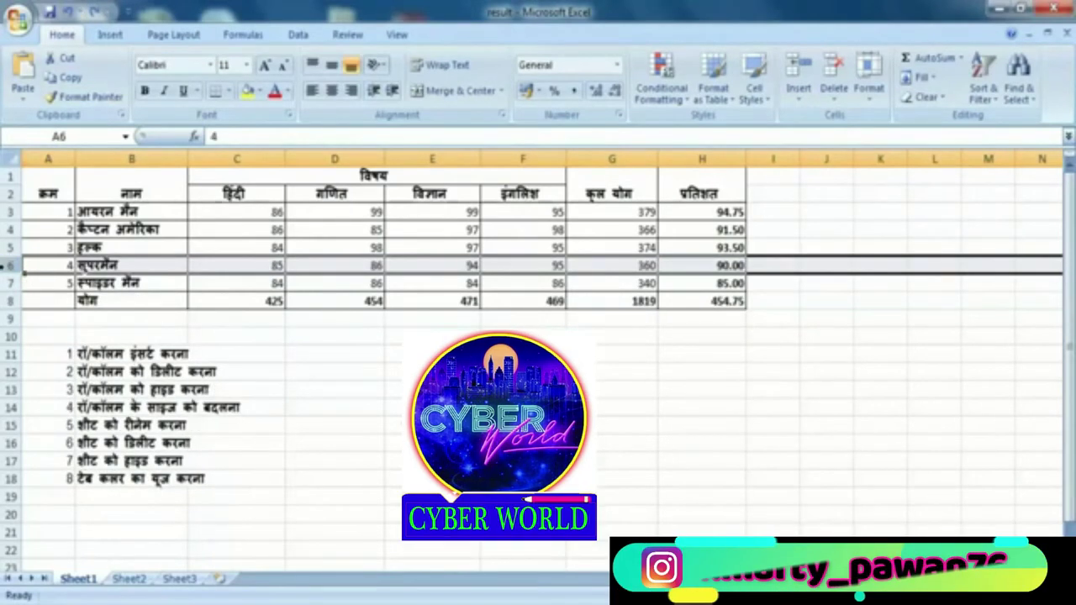
drag(7, 265, 7, 301)
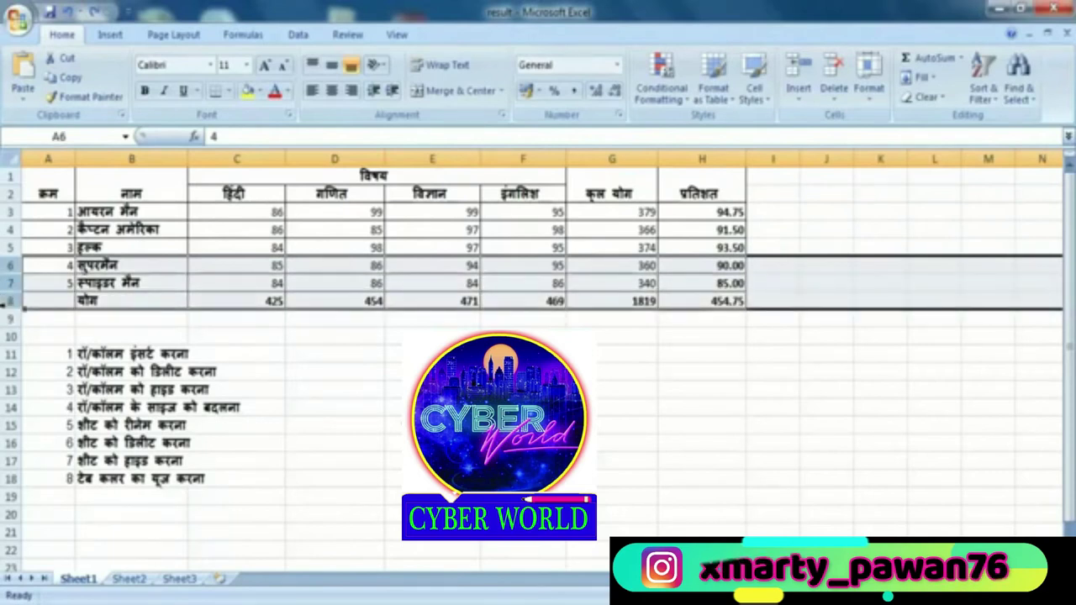
right_click(6, 301)
click(50, 373)
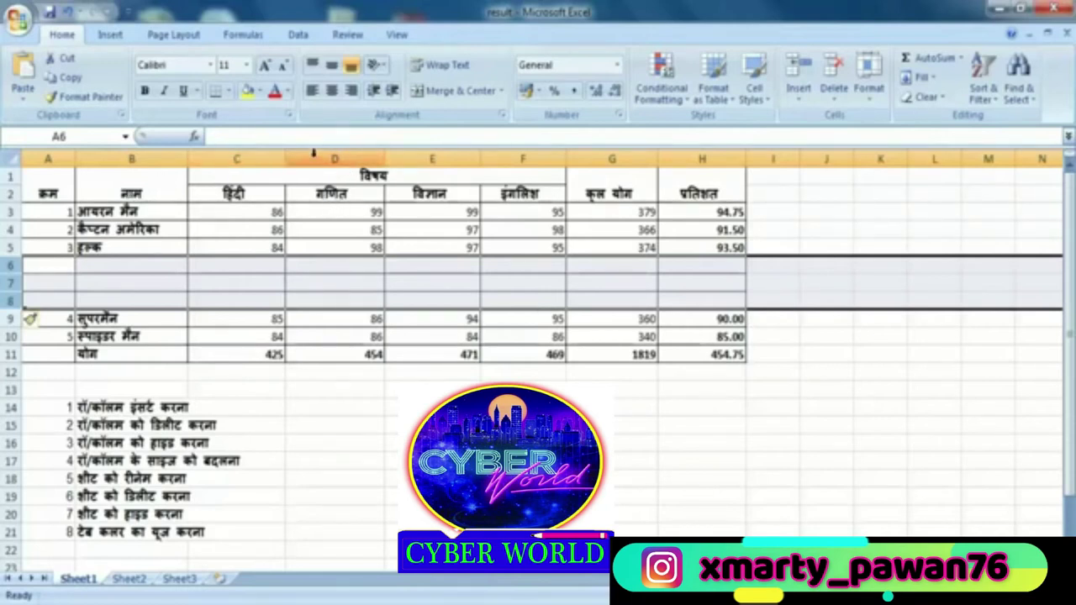
Insert a blank column at D, then three more at D–F, giving four blank columns.
click(313, 153)
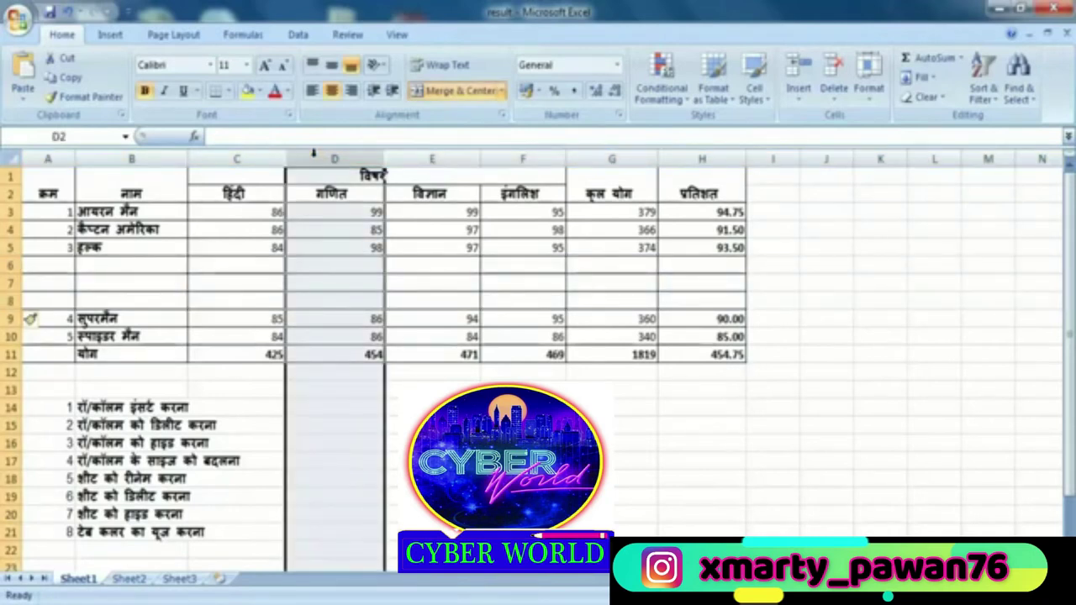
right_click(315, 159)
click(353, 249)
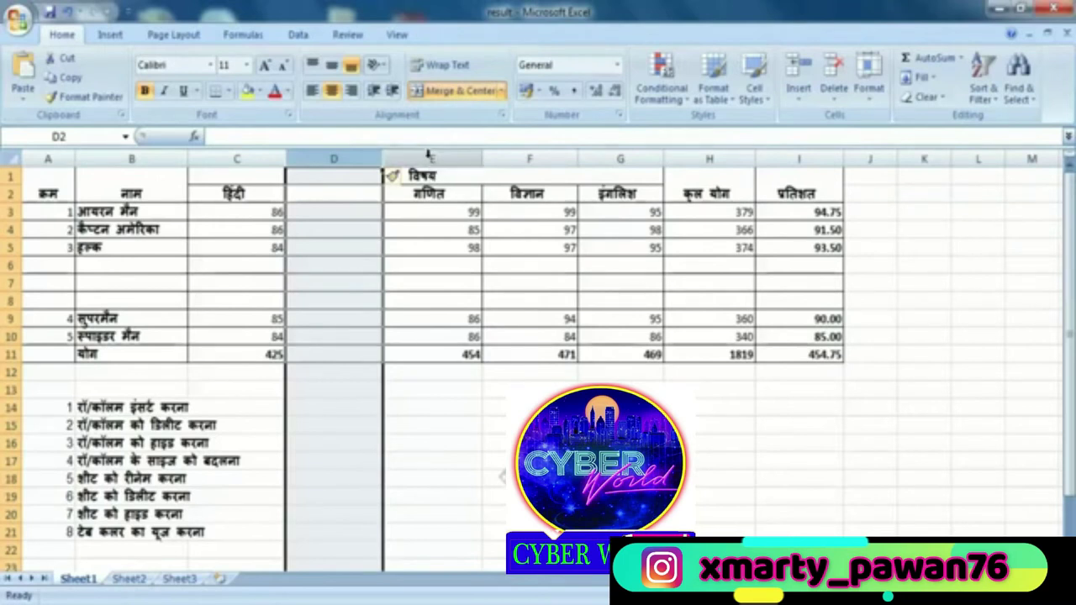
drag(367, 155, 547, 154)
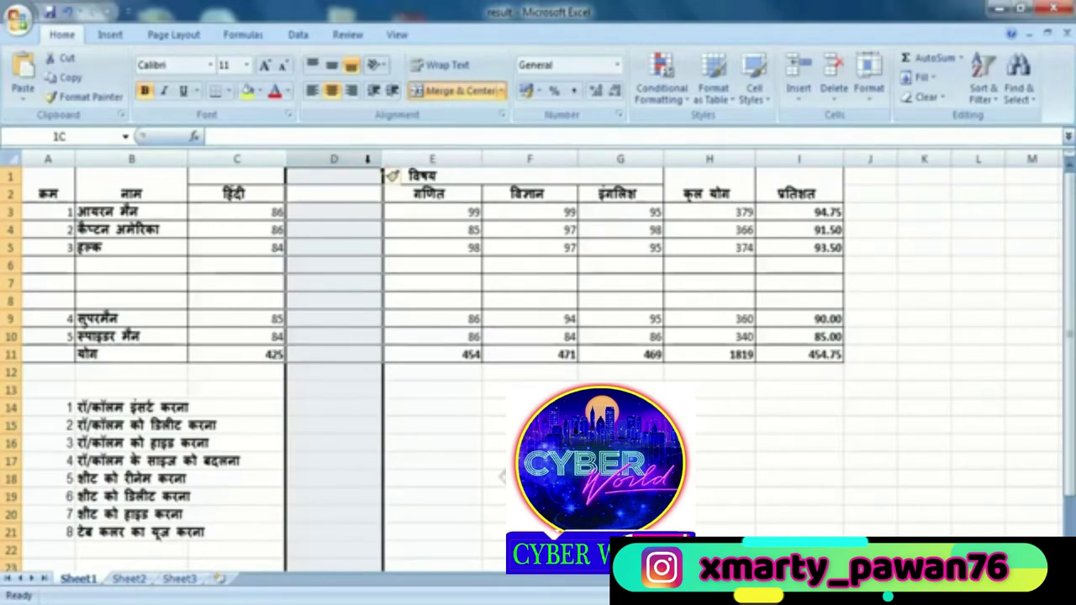
right_click(547, 154)
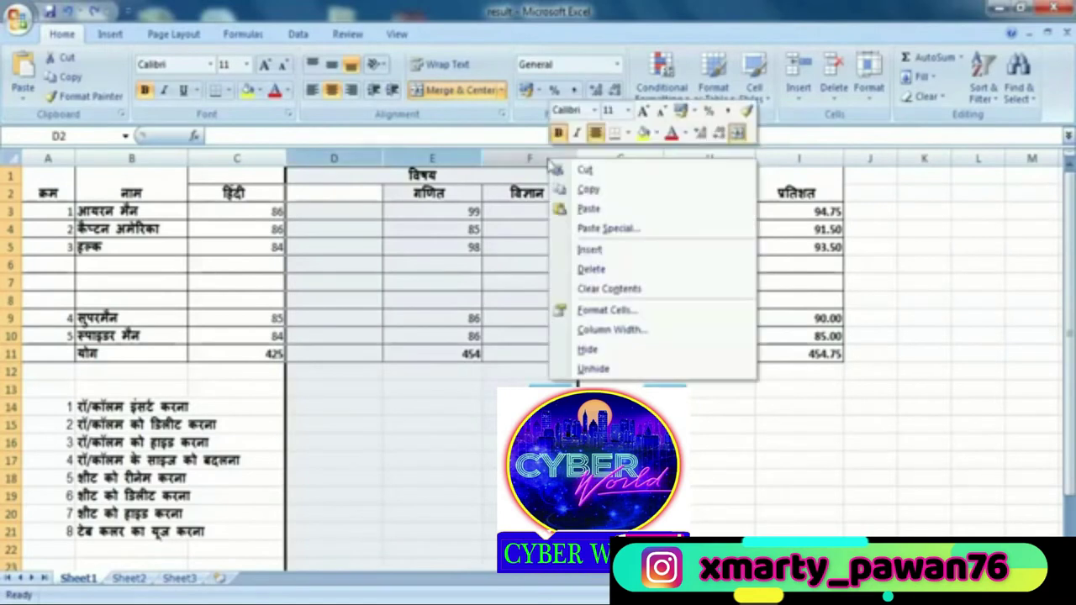
click(600, 249)
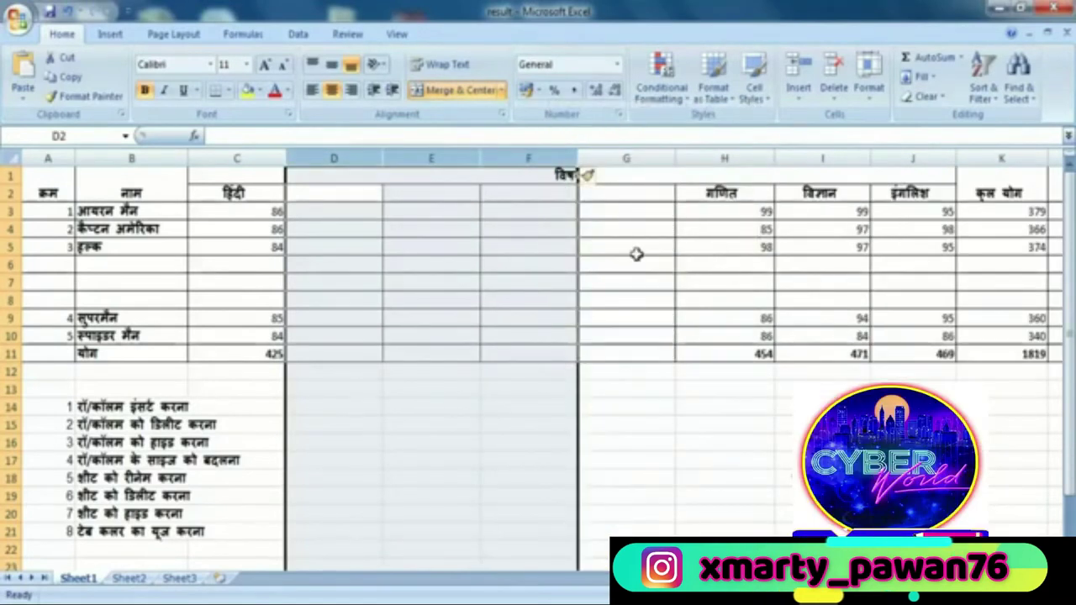
click(490, 423)
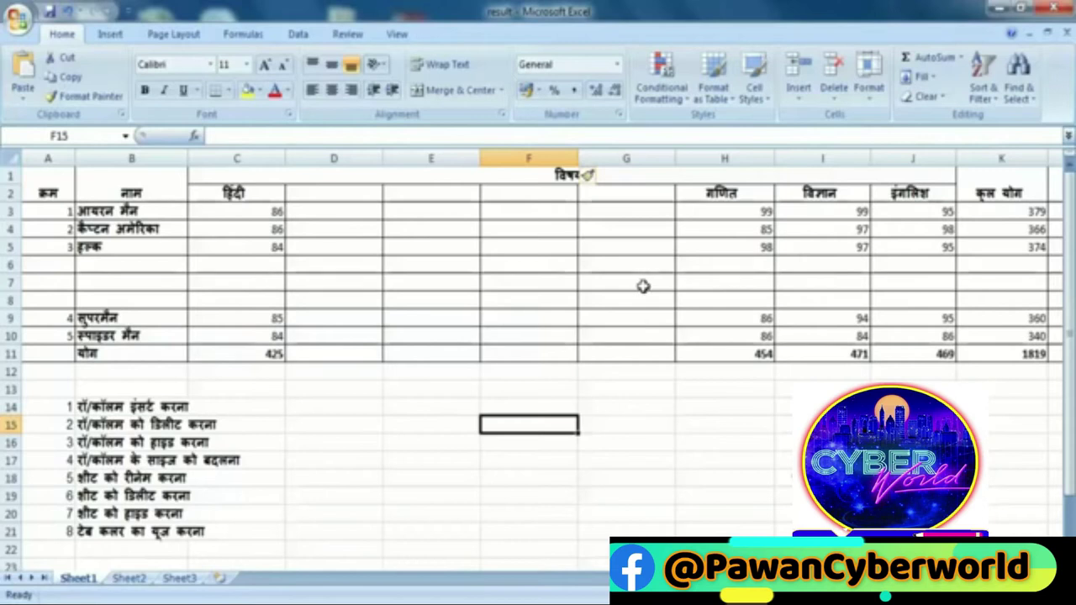
Delete the four blank columns D–G.
drag(630, 150, 331, 149)
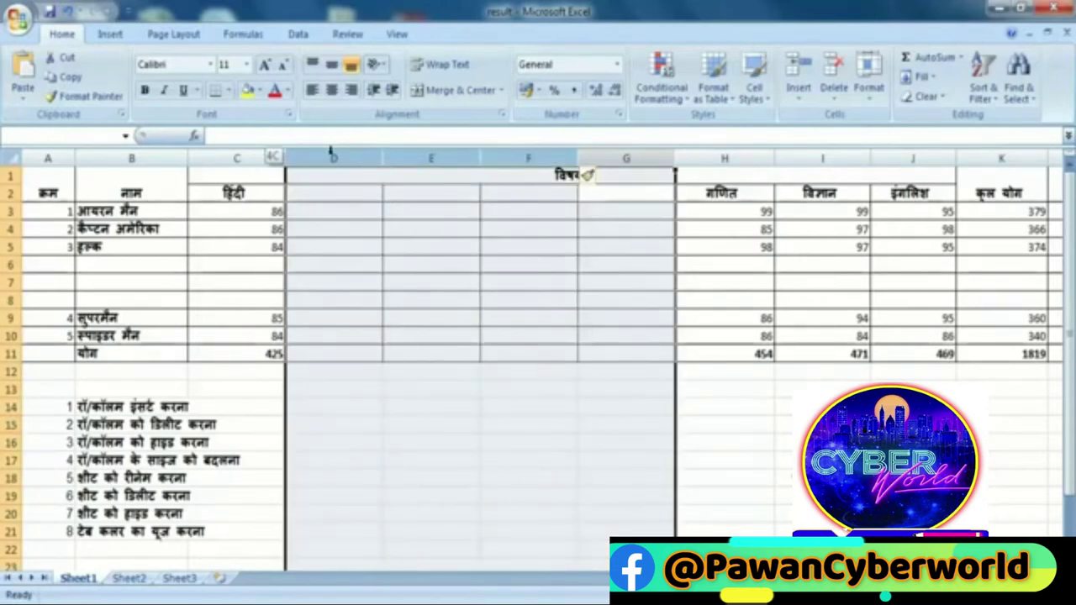
drag(330, 149, 330, 149)
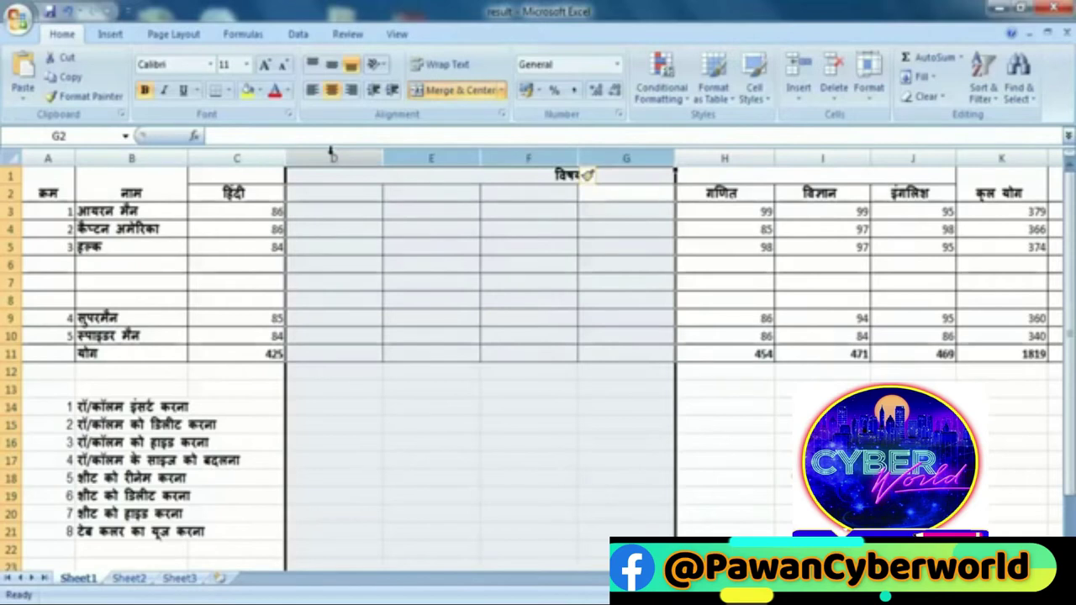
right_click(331, 149)
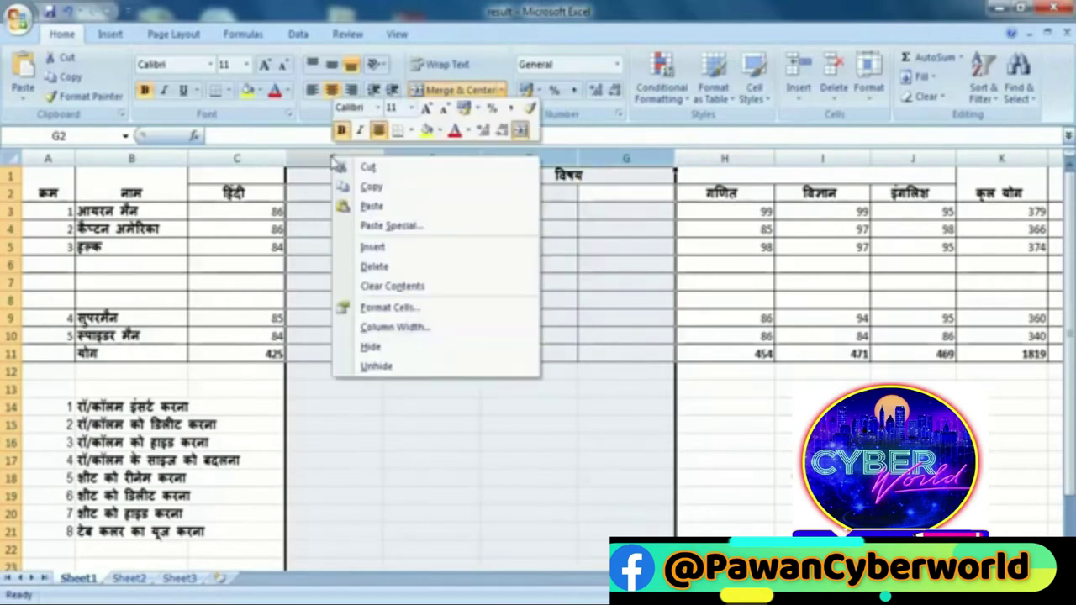
click(424, 267)
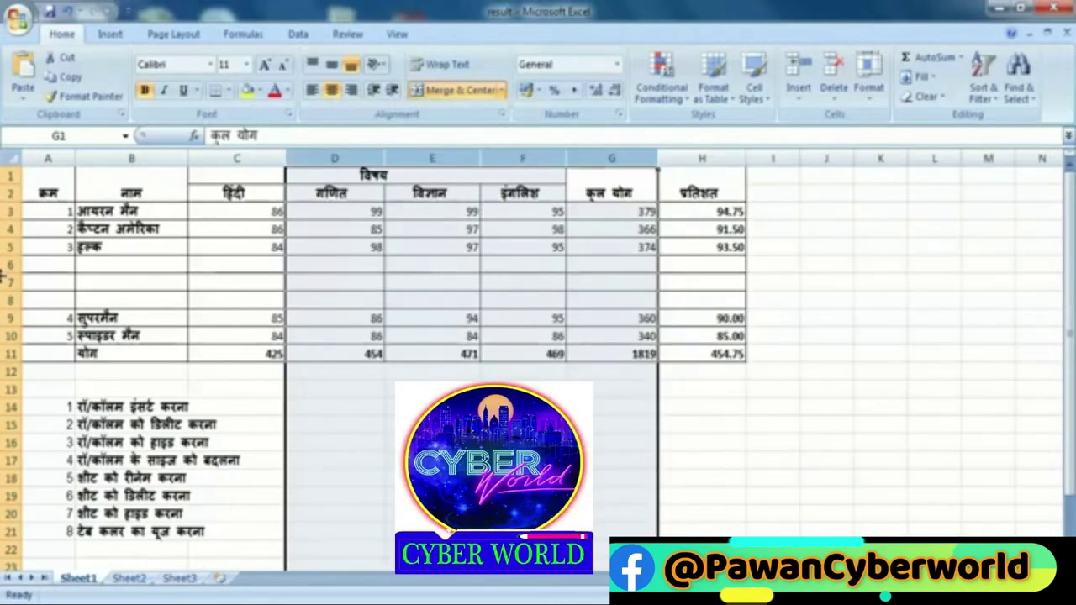
click(251, 426)
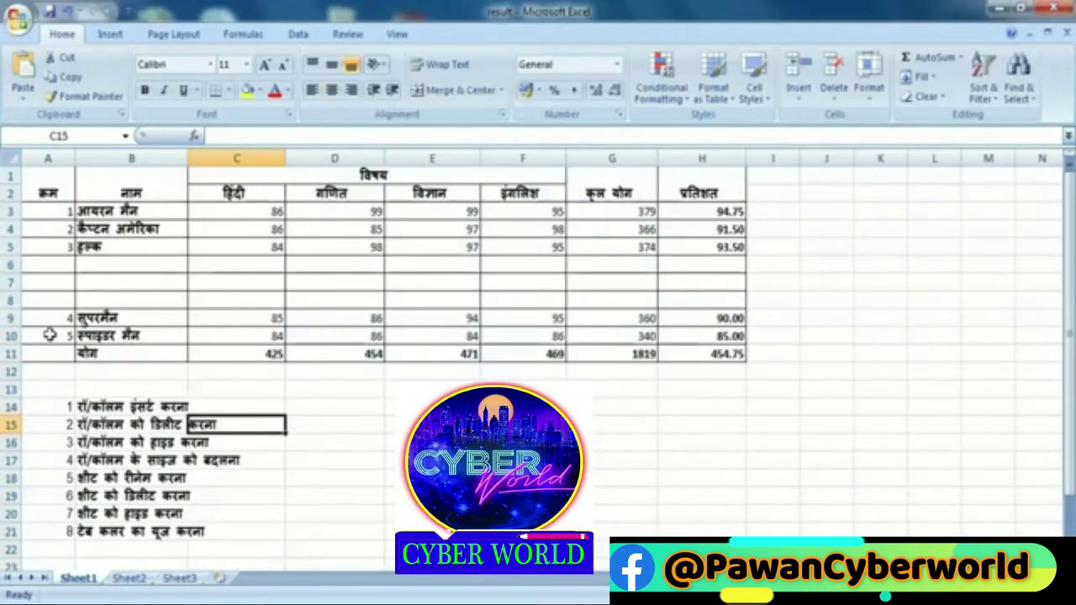
Delete the three blank rows 6–8.
click(7, 264)
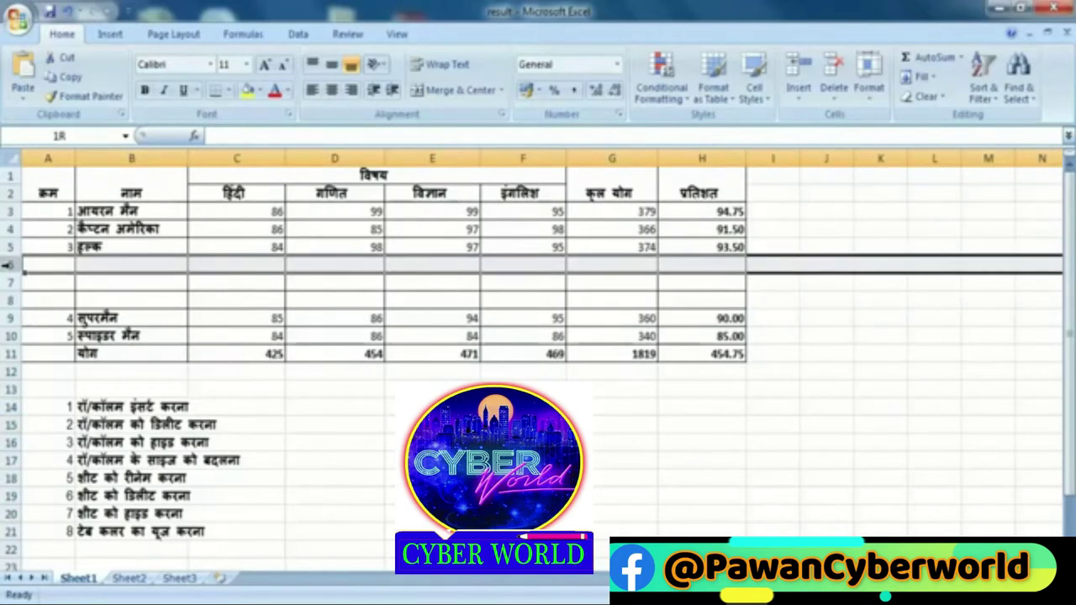
drag(6, 264, 9, 318)
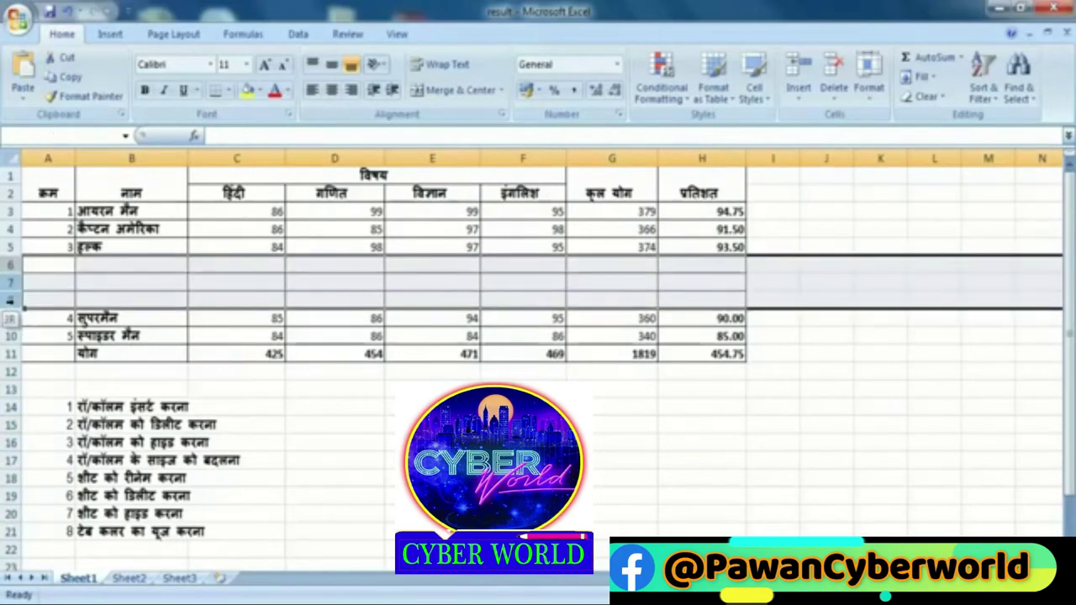
right_click(12, 300)
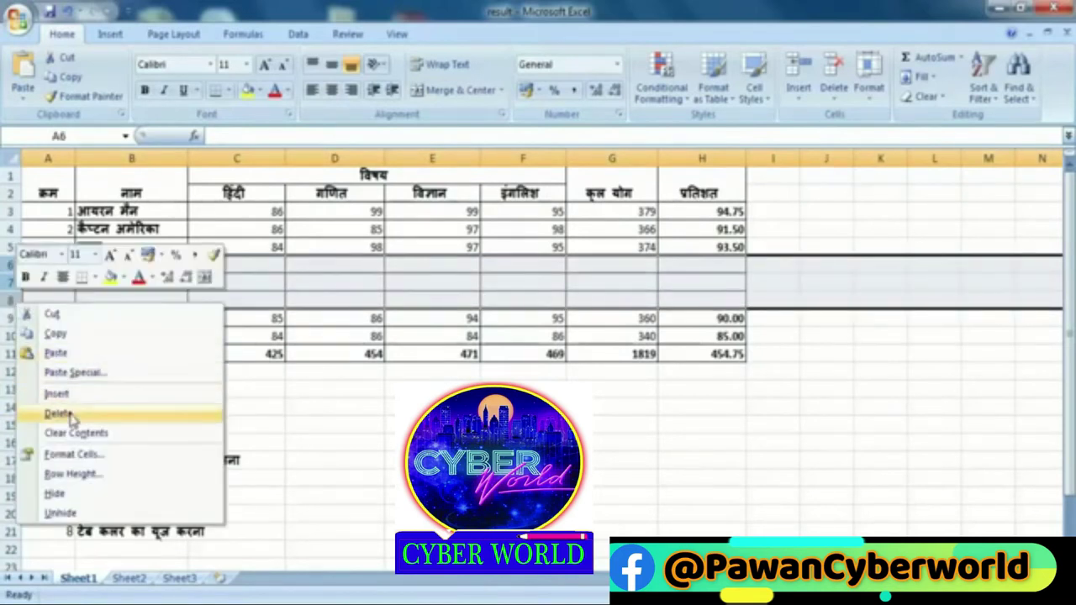
click(58, 413)
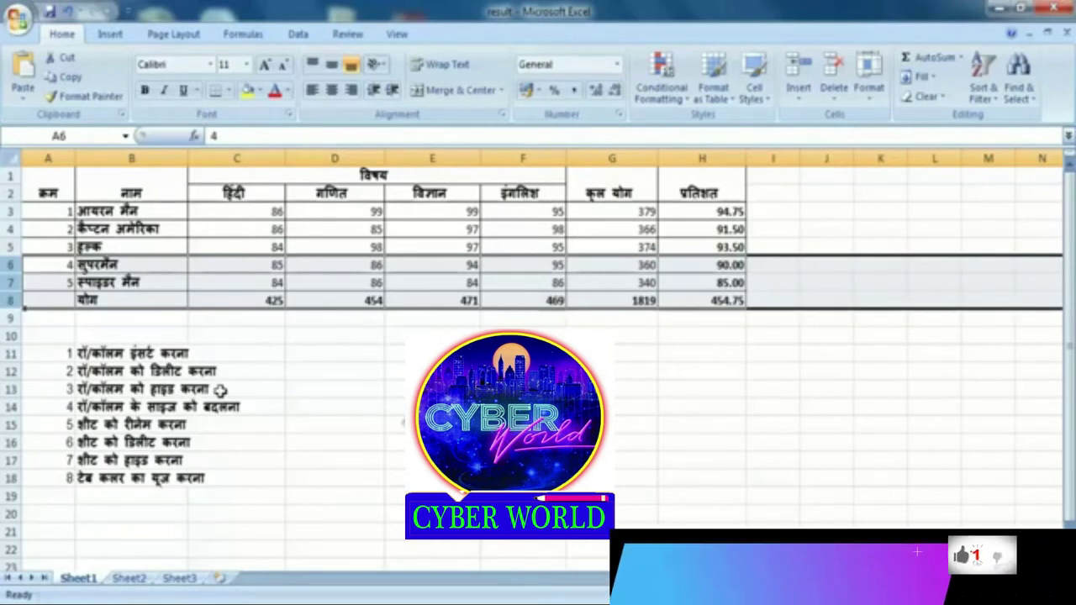
Drag the CYBER WORLD logo left so it sits below the table over columns D and E.
click(827, 388)
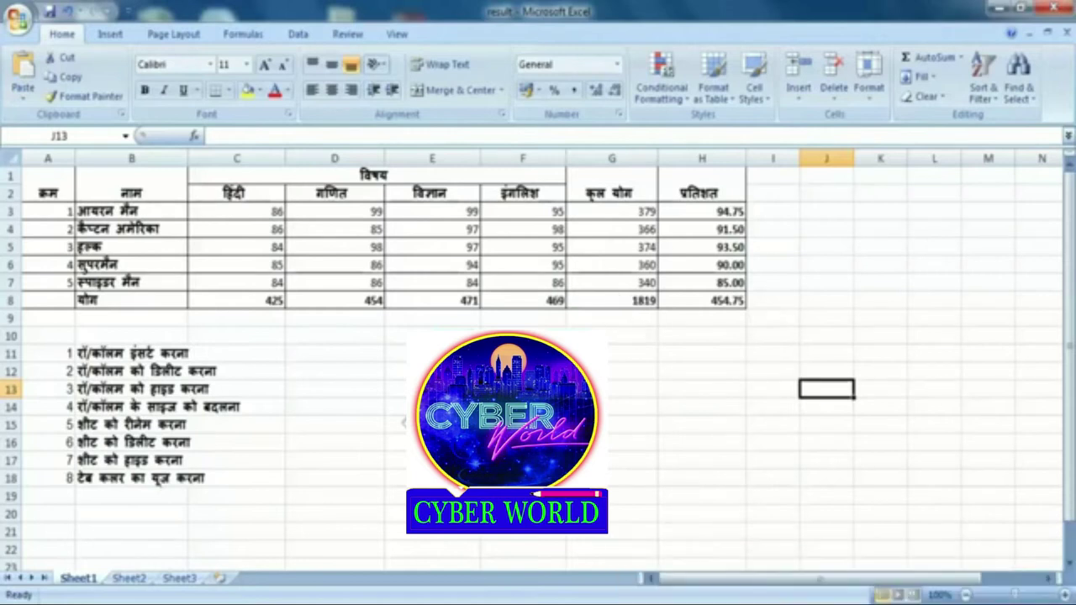
click(555, 362)
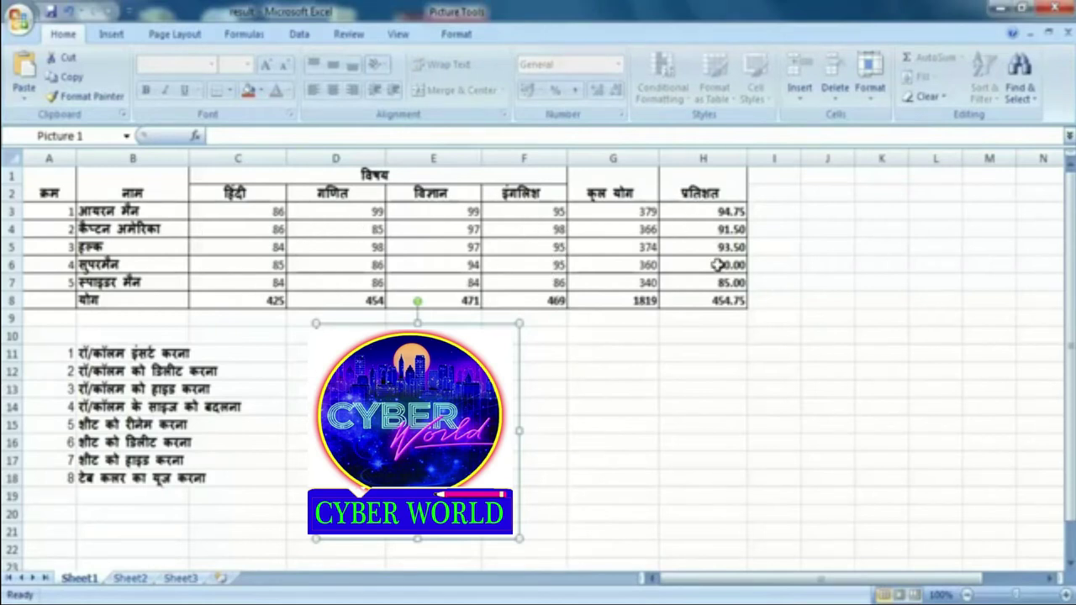
click(615, 153)
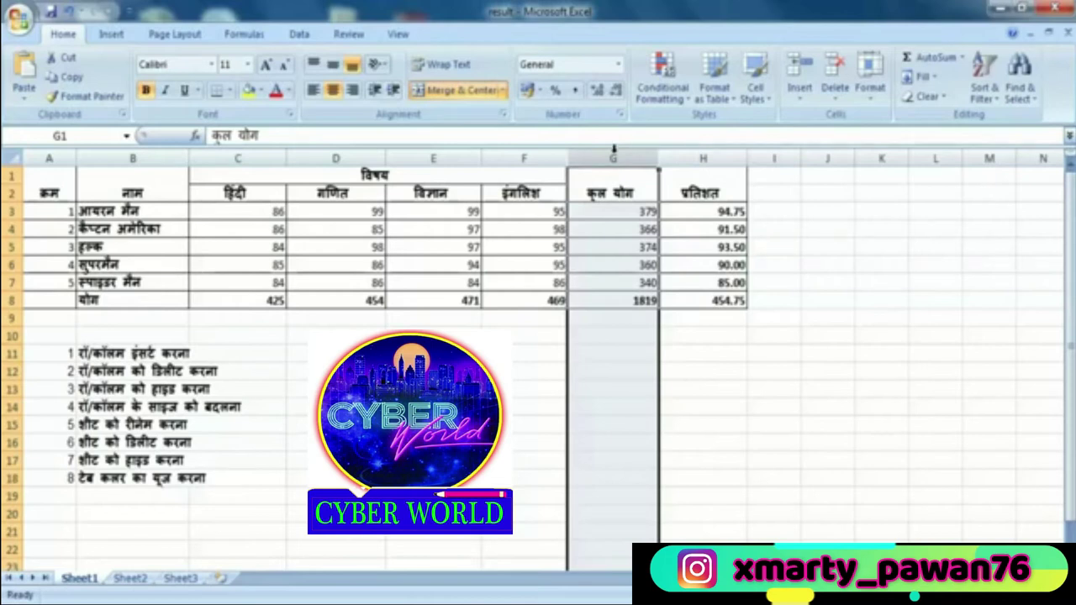
Hide column G holding the कुल योग student totals.
drag(615, 175, 613, 313)
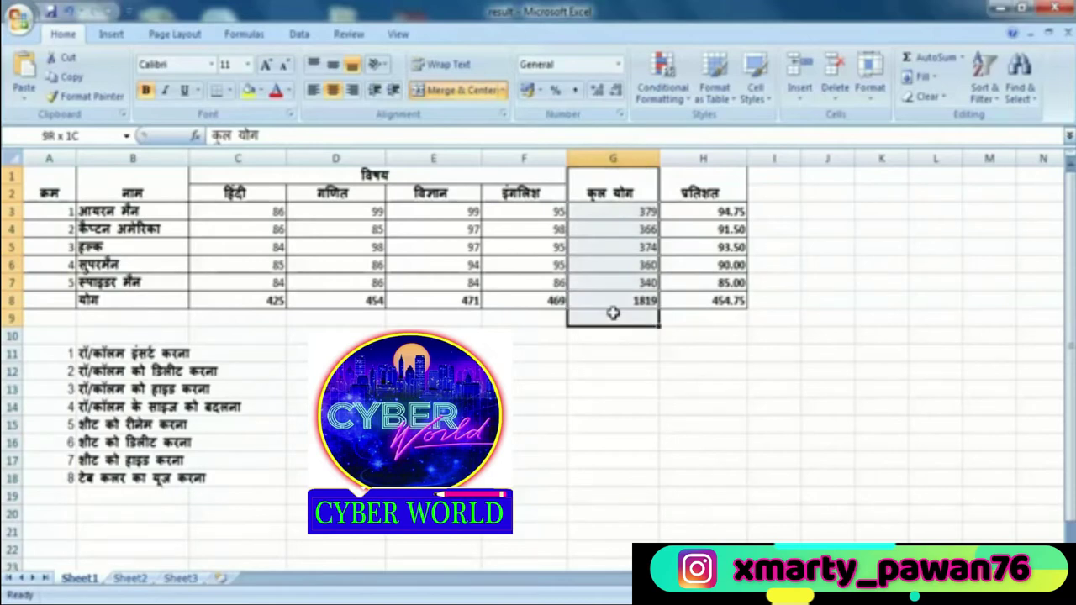
click(603, 157)
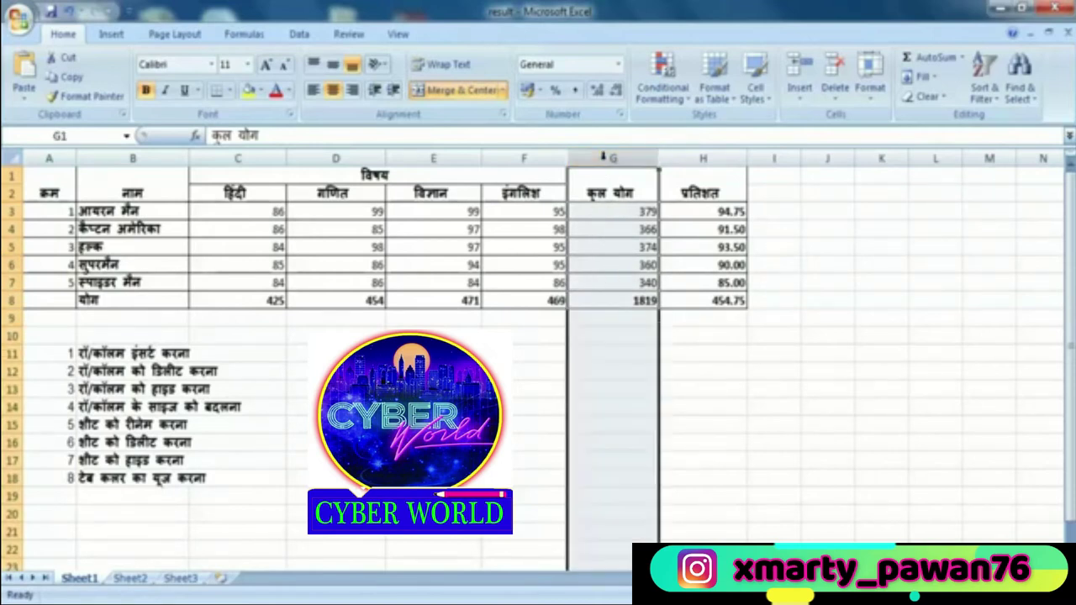
right_click(603, 157)
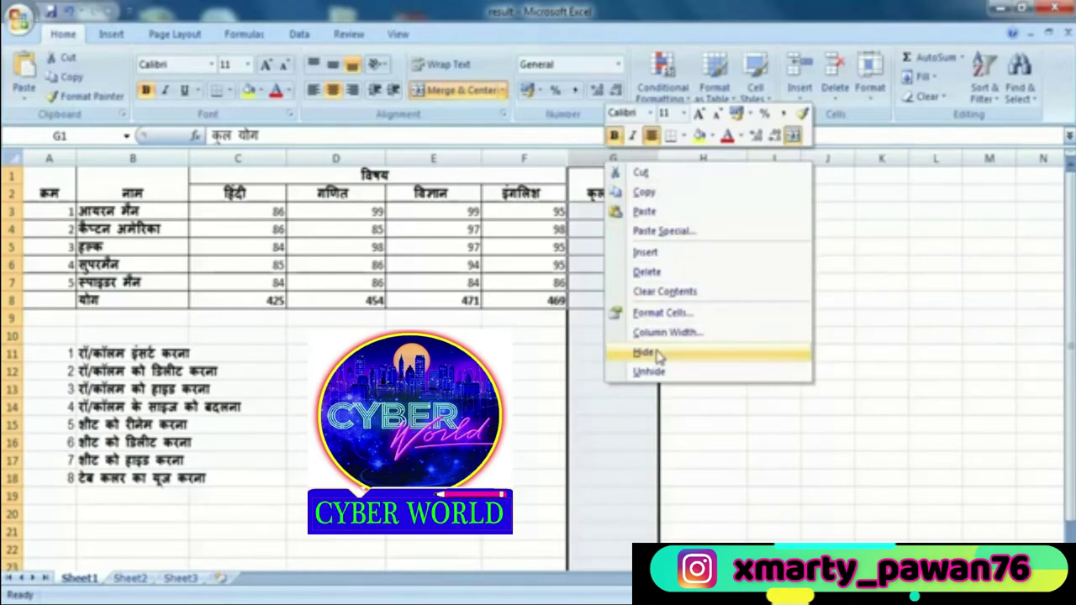
click(658, 353)
click(630, 412)
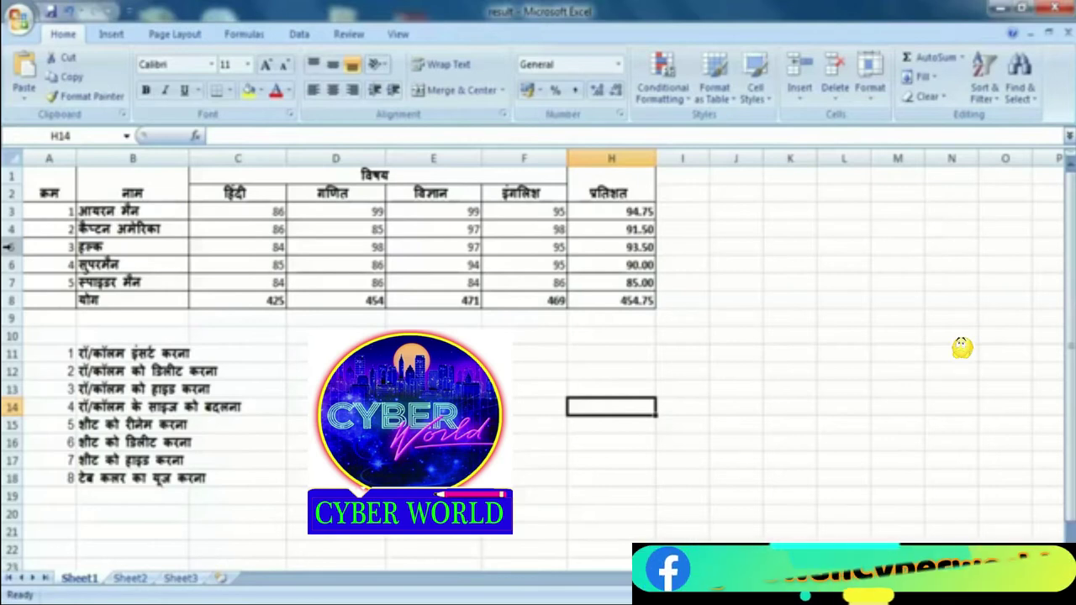
Hide row 5 containing हल्क's marks.
click(7, 246)
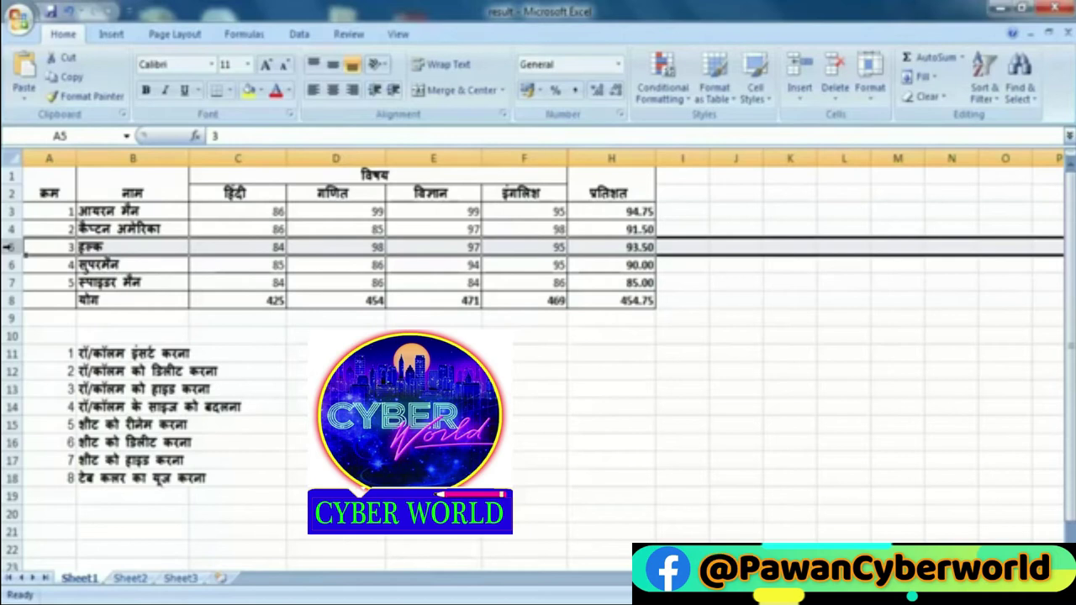
right_click(7, 246)
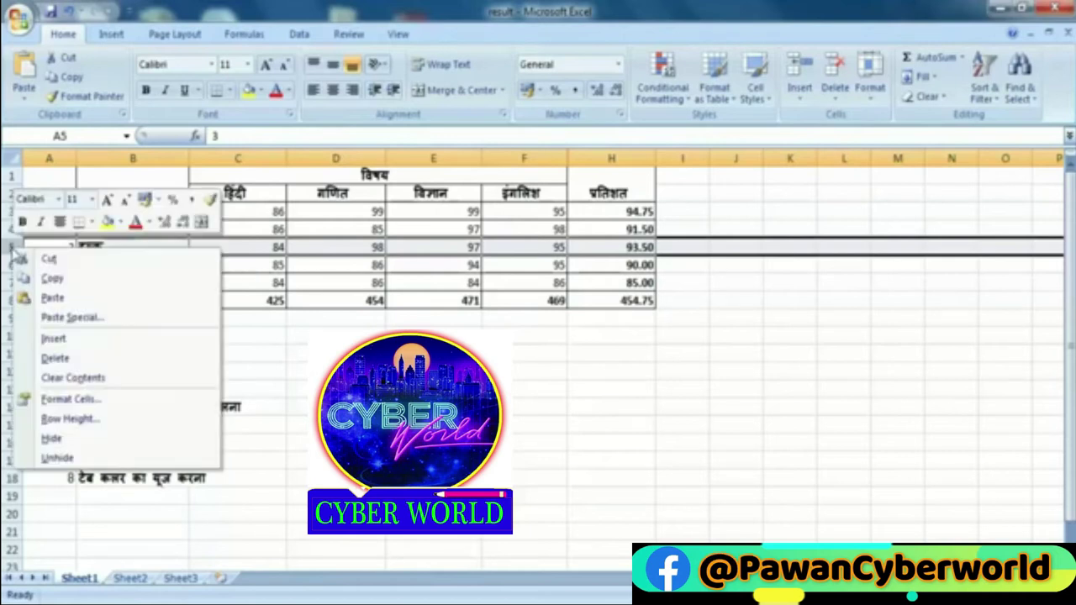
click(52, 439)
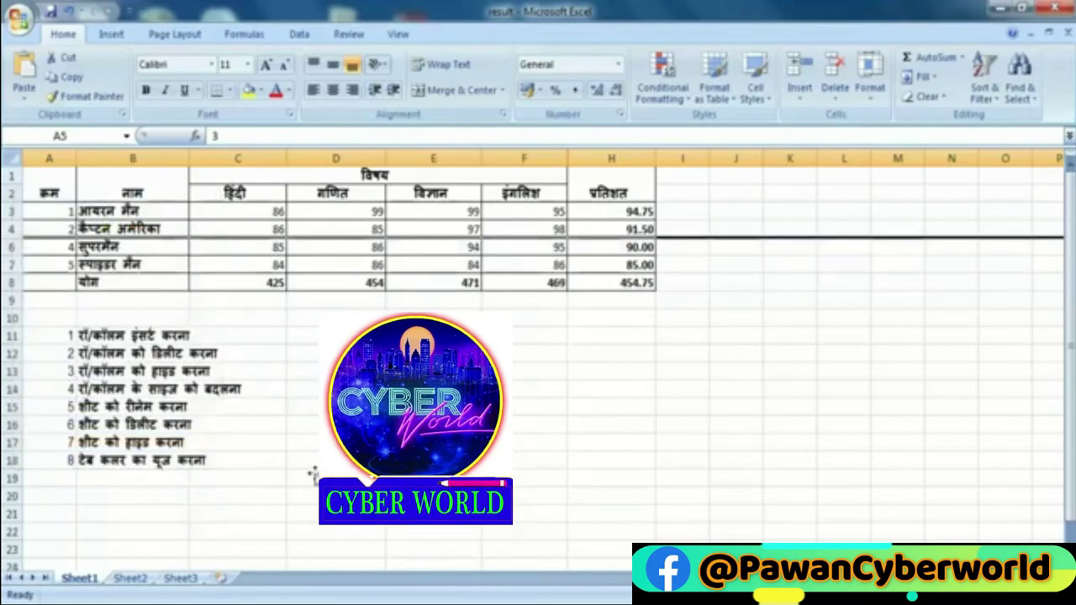
click(280, 430)
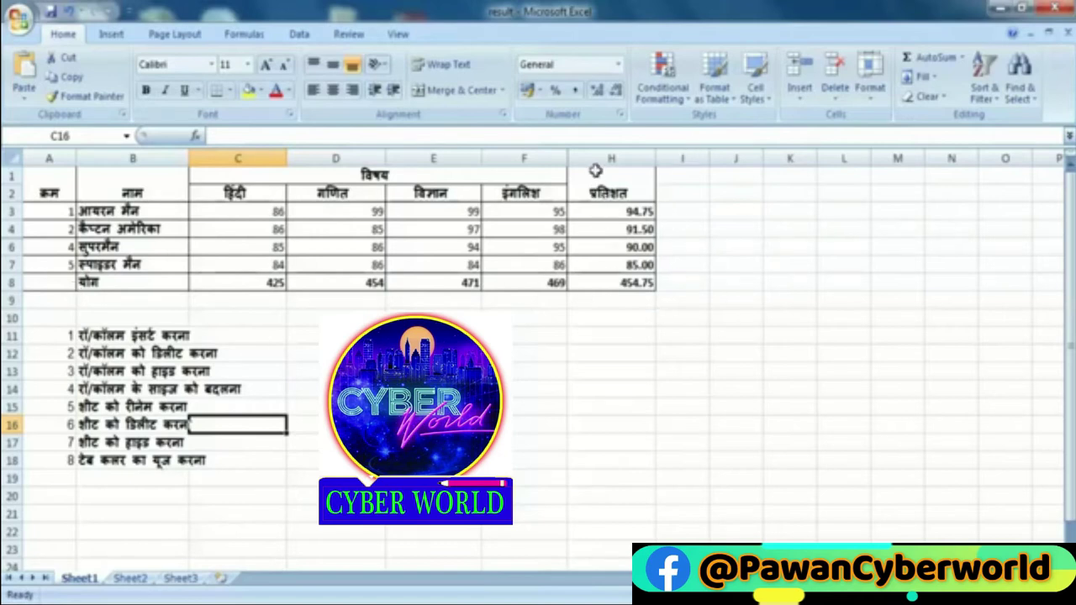
Unhide column G from the F–H selection, restoring the कुल योग totals 379, 366, 360, 340, 1819.
click(592, 151)
drag(587, 150, 538, 150)
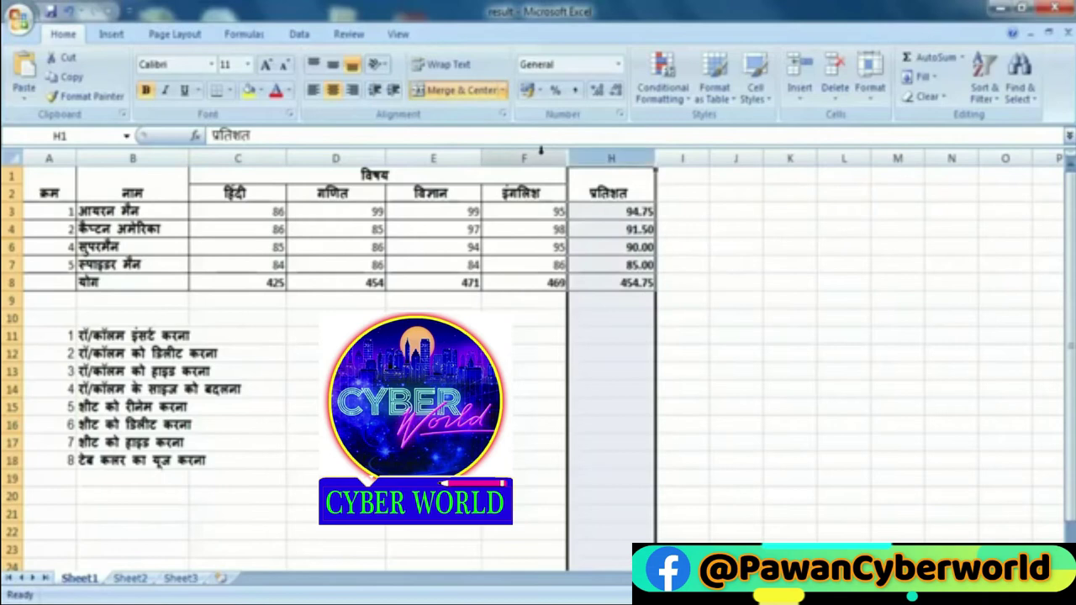
drag(604, 150, 604, 149)
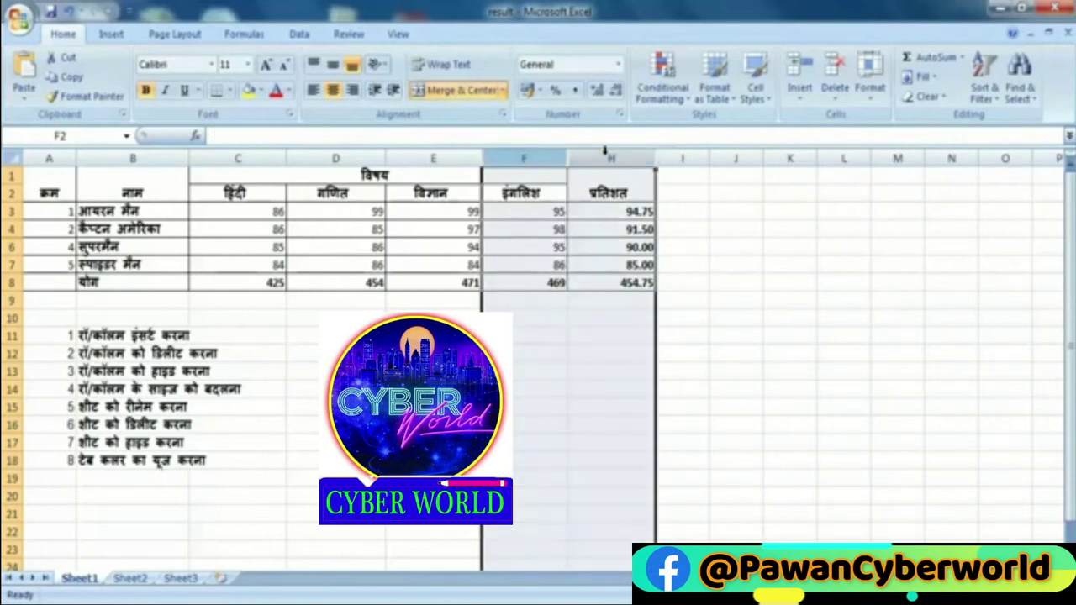
right_click(605, 152)
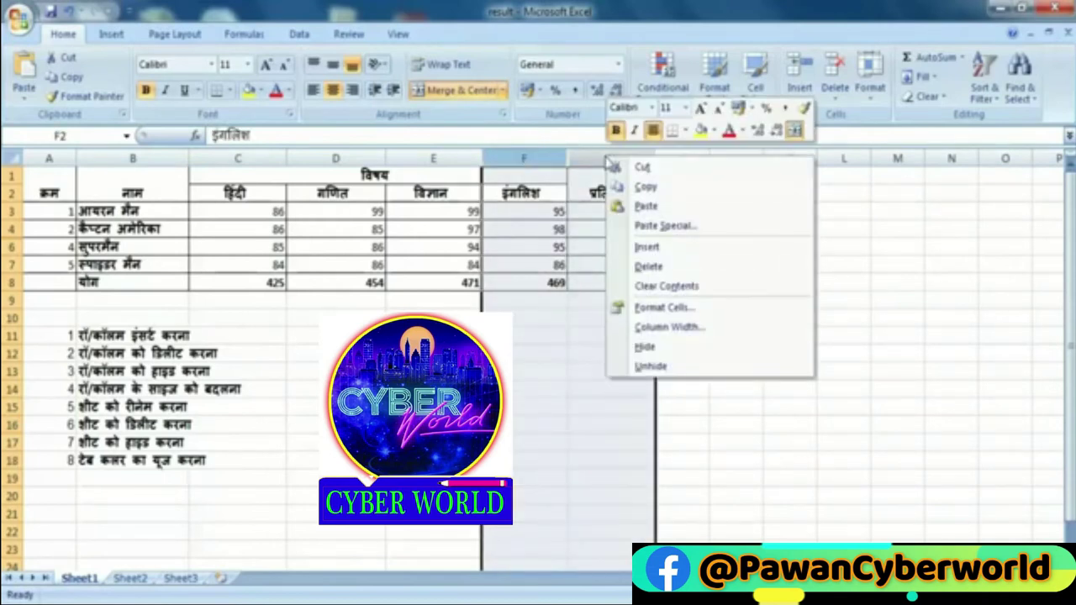
key(Escape)
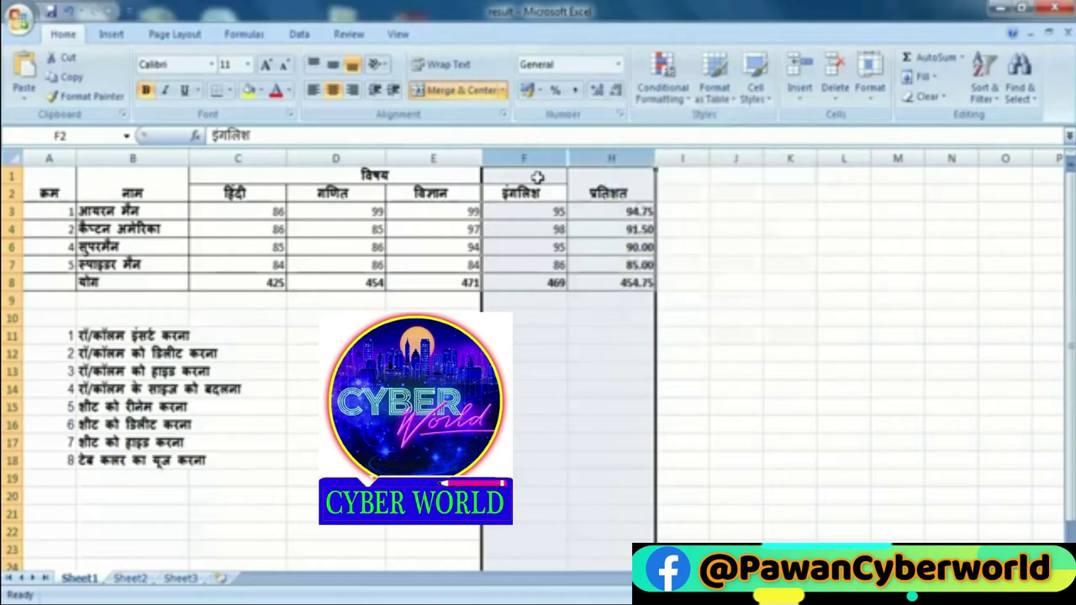
click(605, 151)
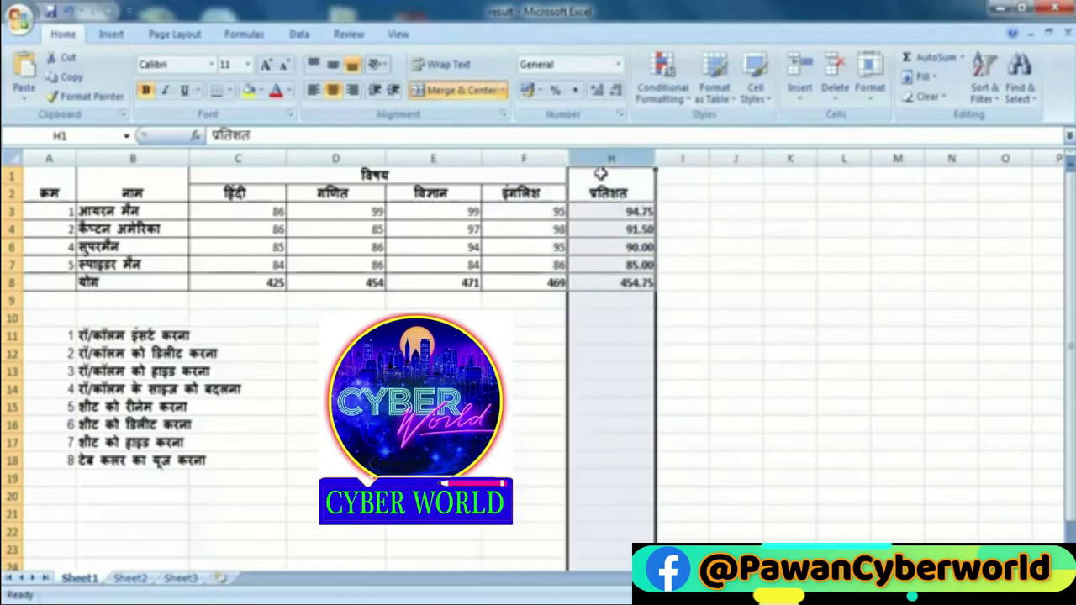
shift+click(528, 158)
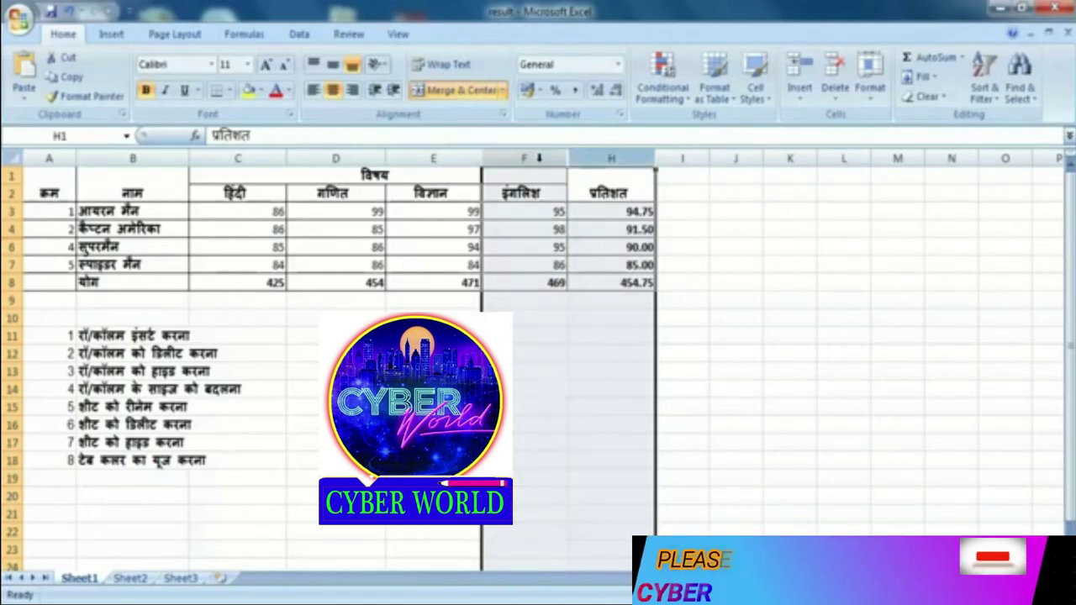
right_click(539, 164)
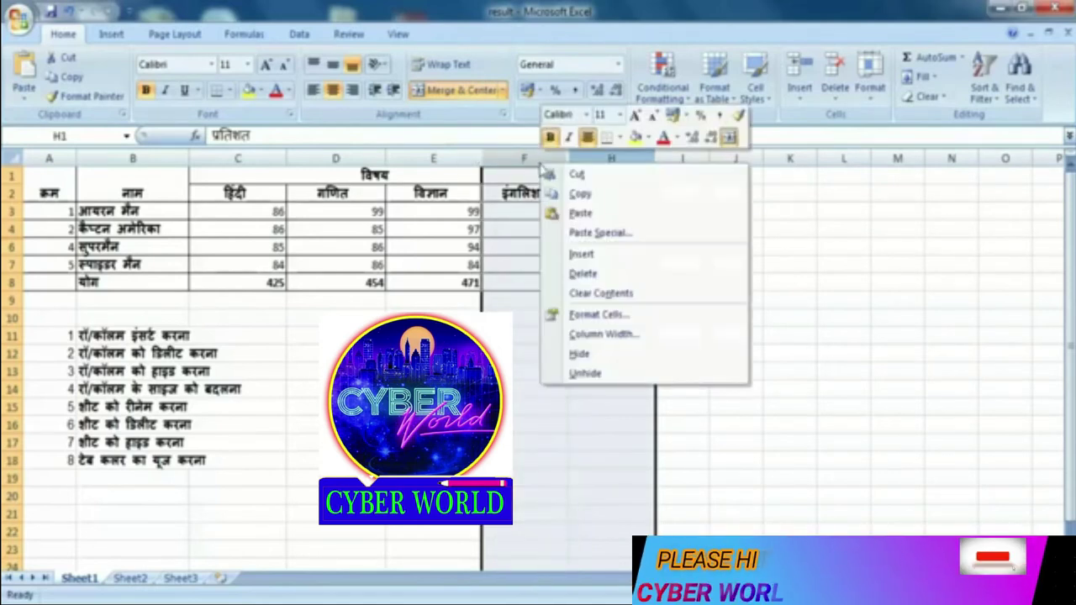
click(613, 378)
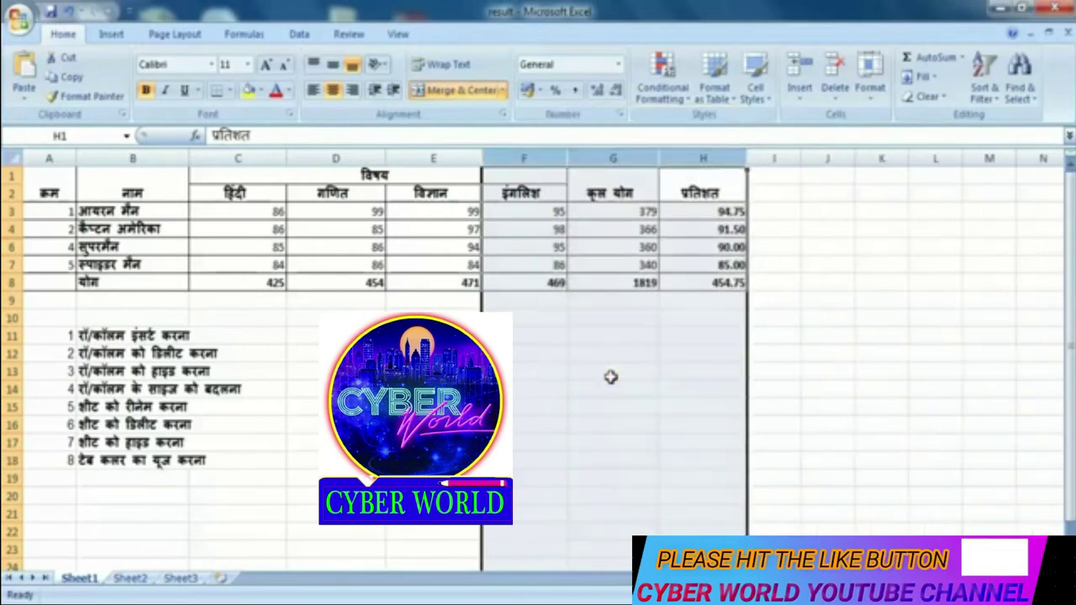
click(611, 373)
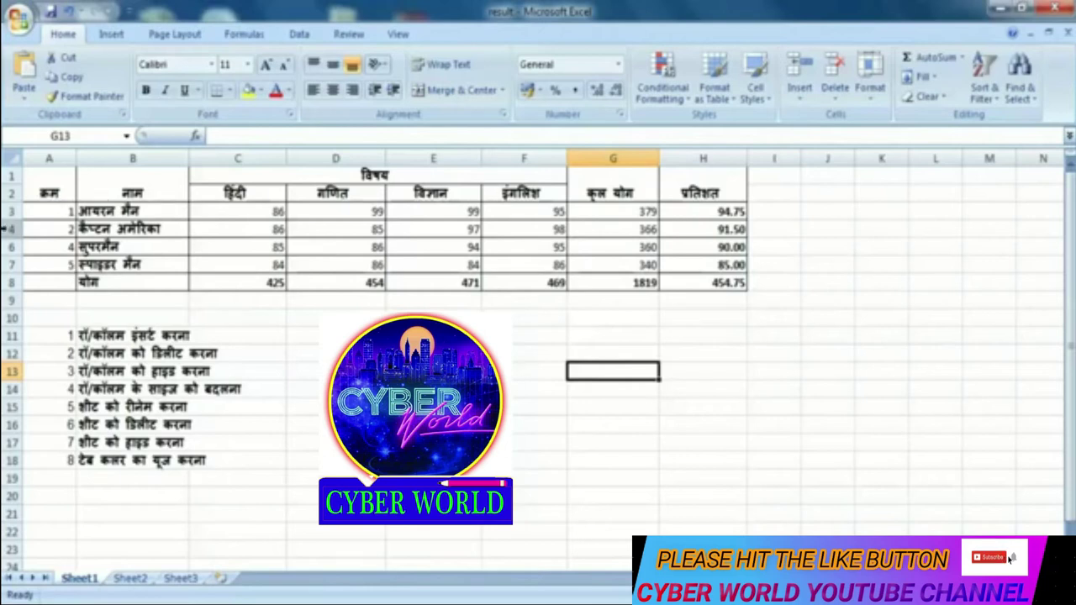
Unhide row 5 from the rows 4–6 selection, restoring हल्क's marks with total 374.
drag(7, 229, 8, 247)
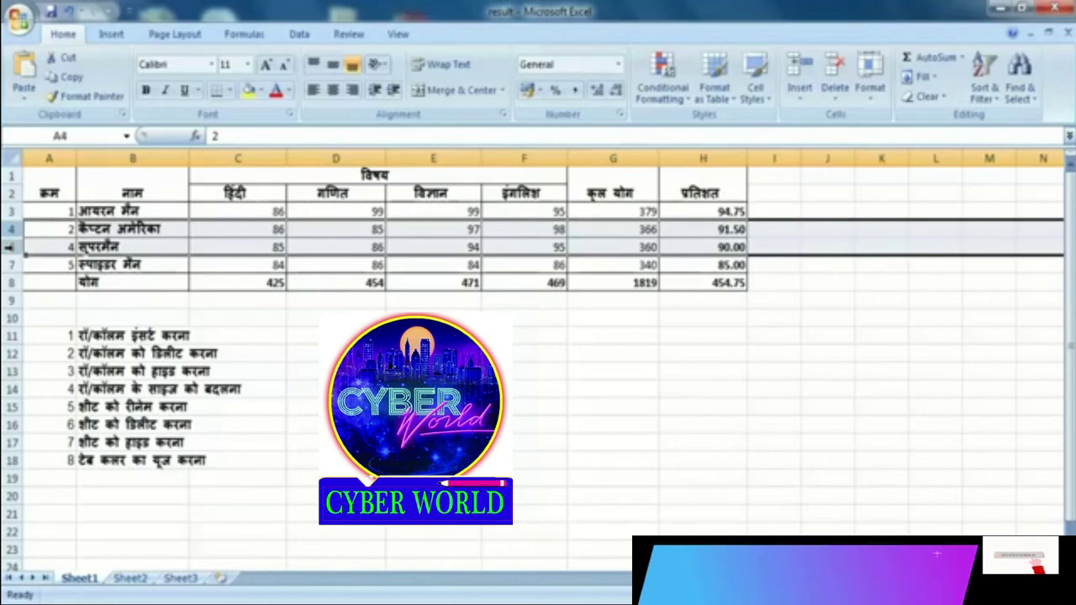
right_click(8, 247)
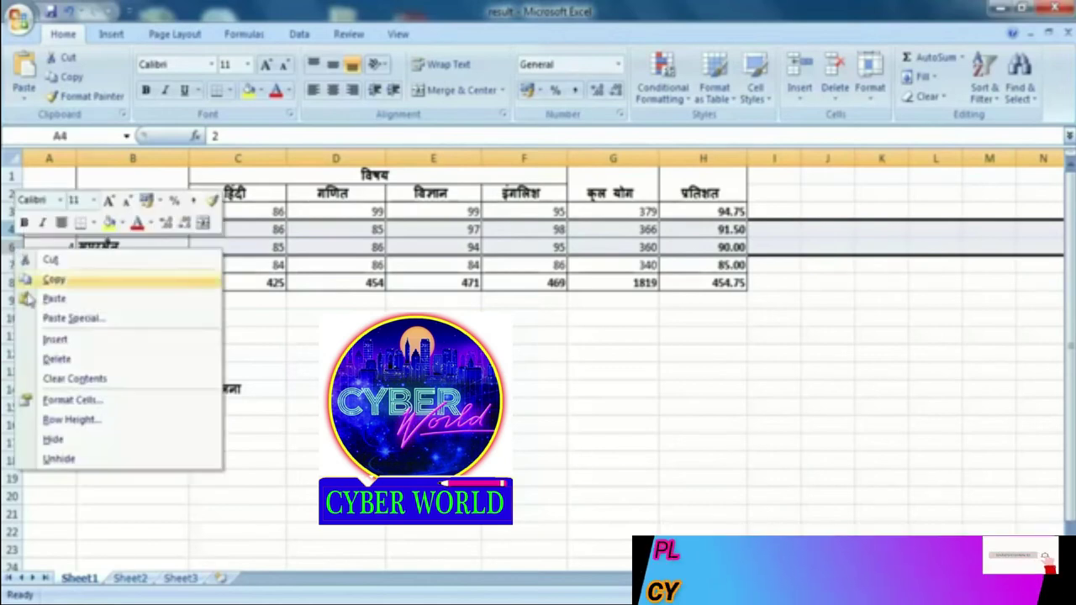
click(95, 464)
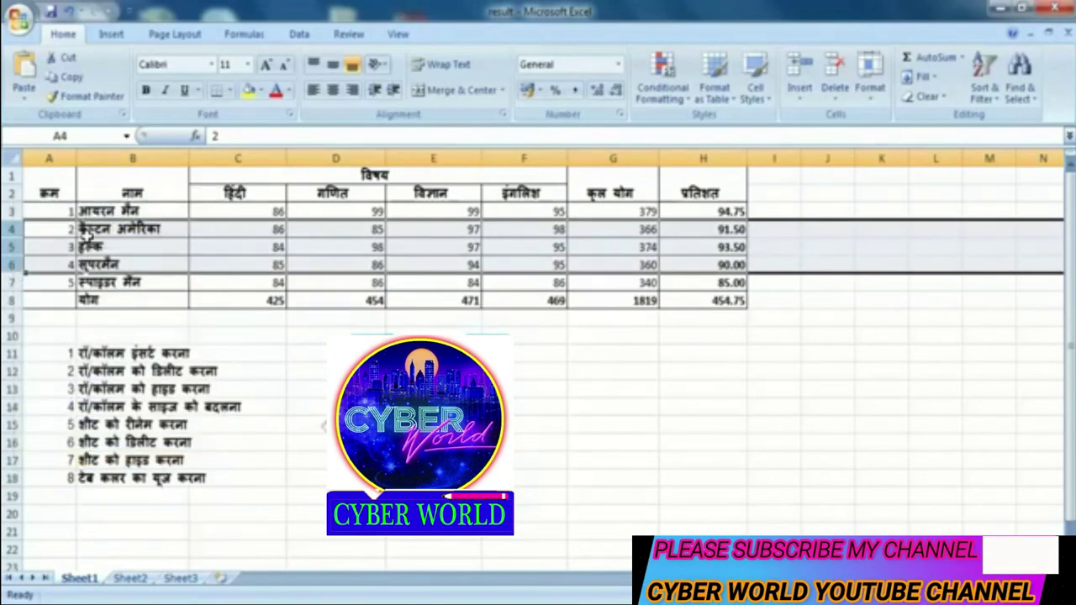
click(87, 237)
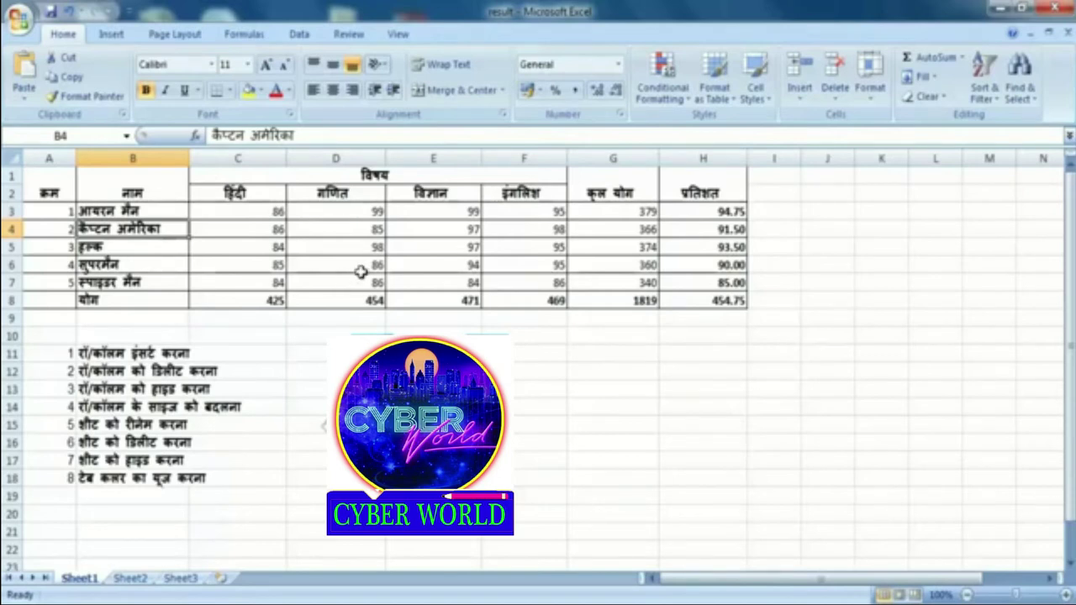
click(471, 281)
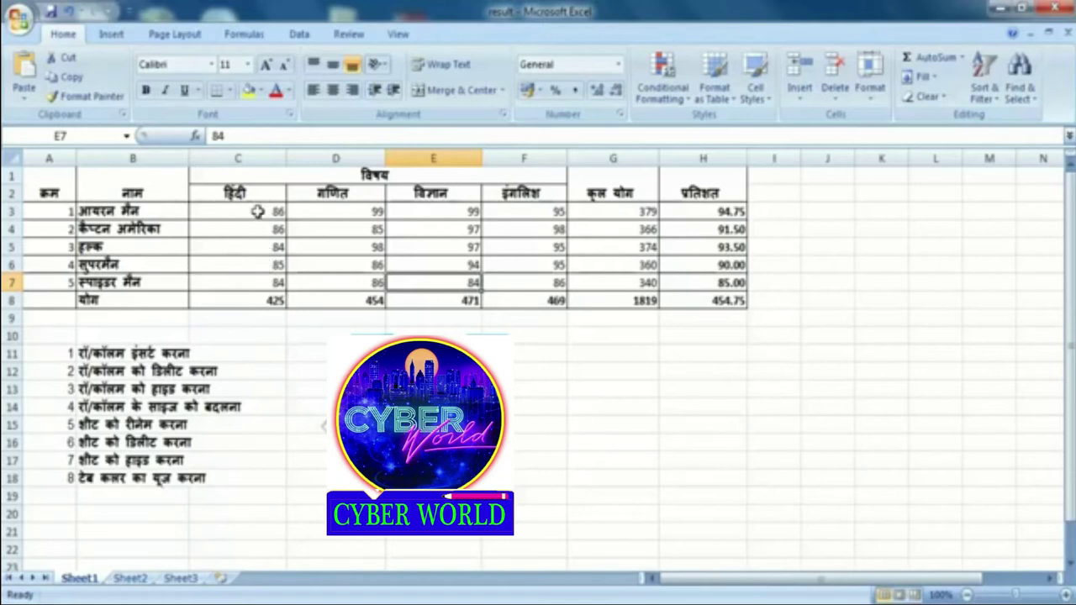
click(831, 214)
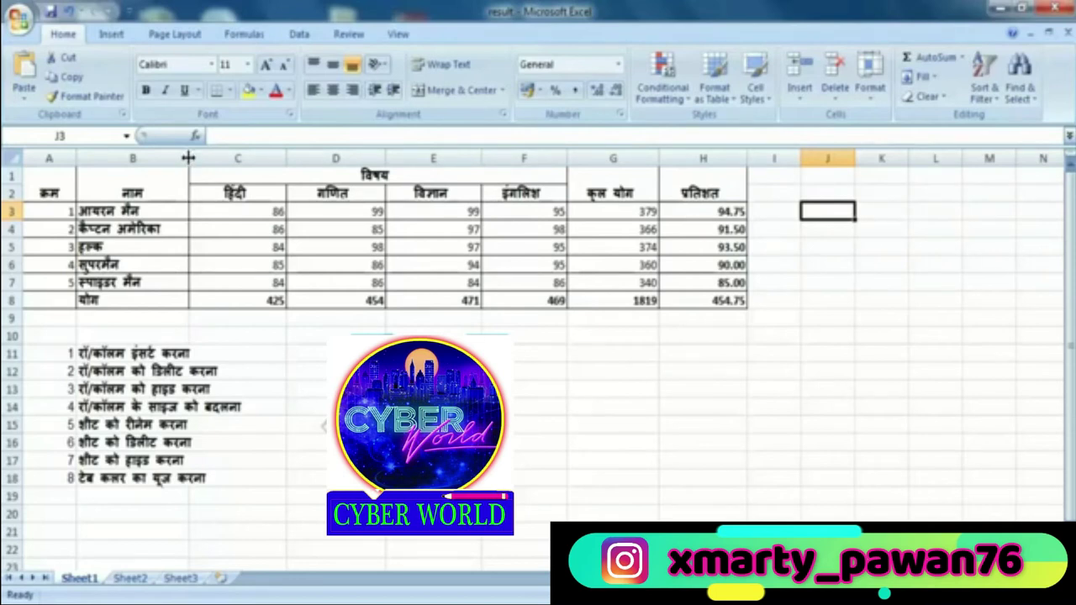
Narrow column B to width 13.00 and resize row 4, leaving it at height 17.25.
drag(188, 158, 188, 157)
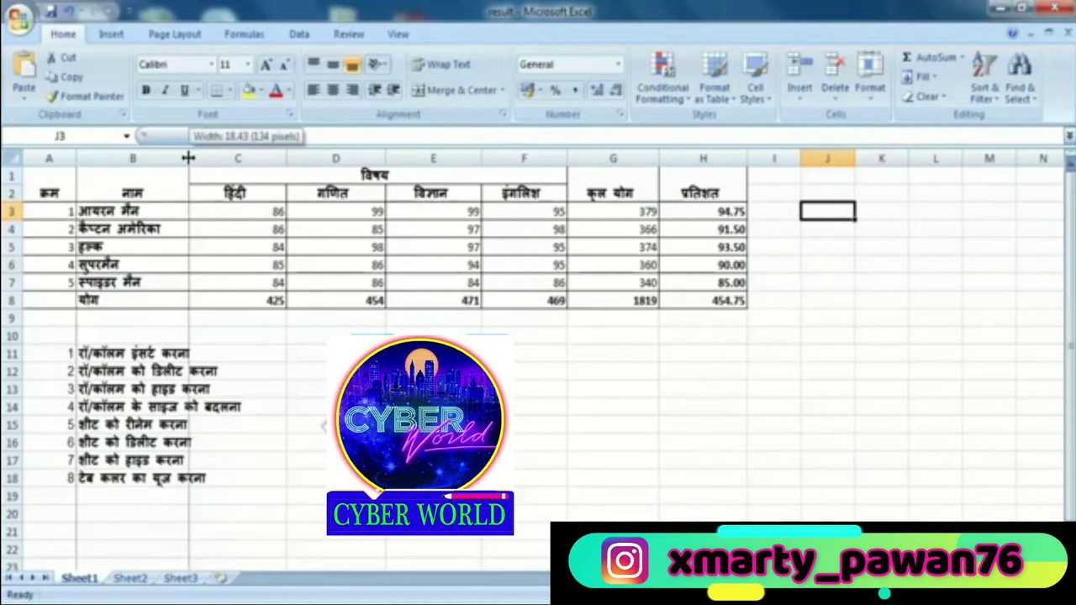
mouse_move(188, 157)
mouse_down()
mouse_move(157, 168)
mouse_move(156, 159)
mouse_move(261, 159)
mouse_move(173, 160)
mouse_up()
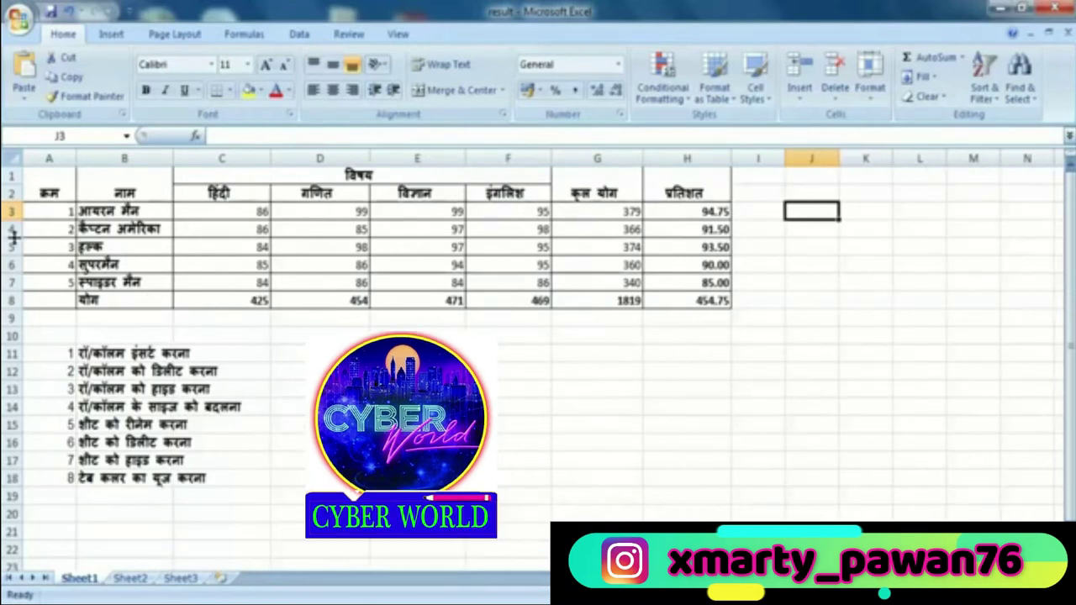
drag(13, 238, 13, 241)
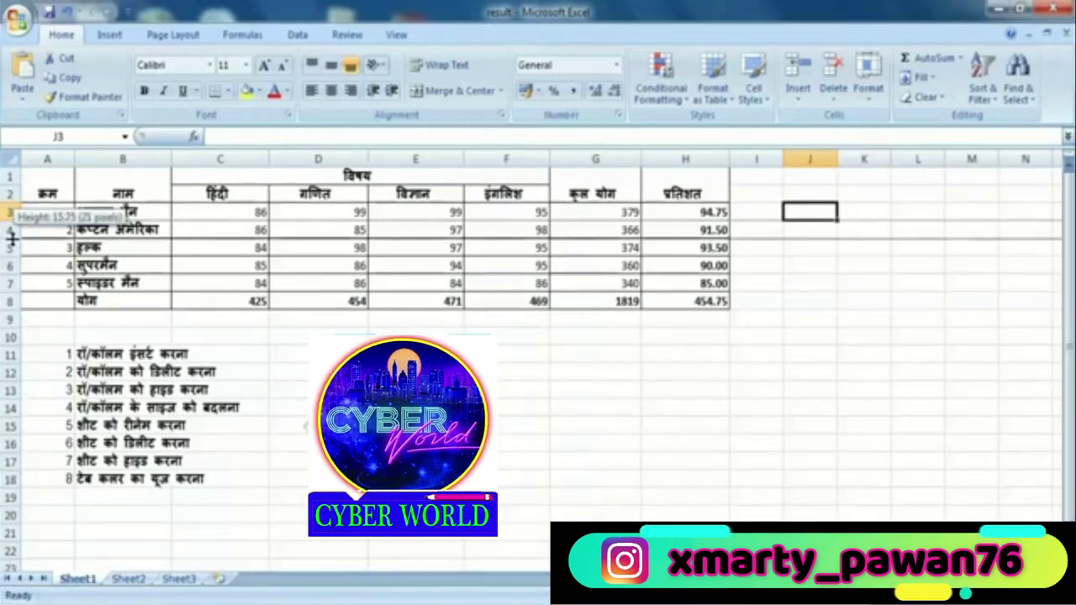
mouse_move(12, 240)
mouse_down()
mouse_move(14, 277)
mouse_move(14, 259)
mouse_up()
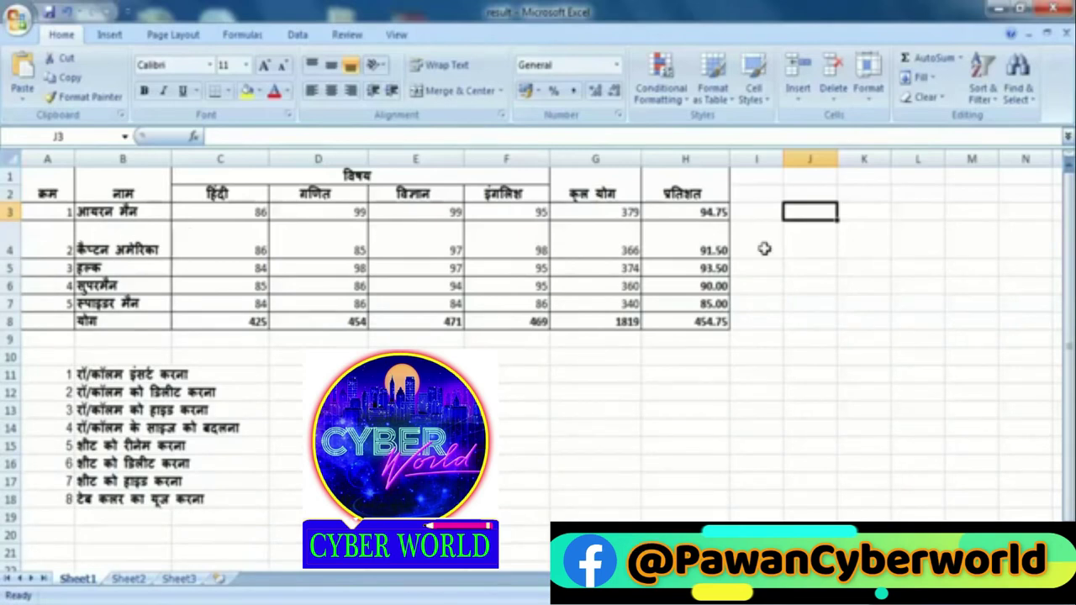
drag(6, 259, 13, 241)
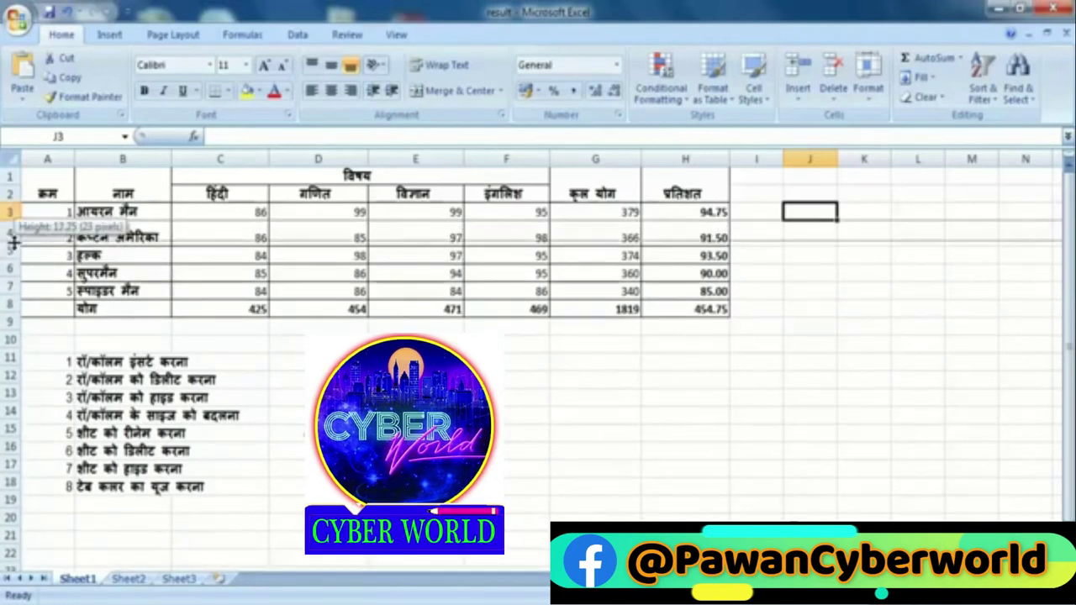
drag(13, 241, 12, 249)
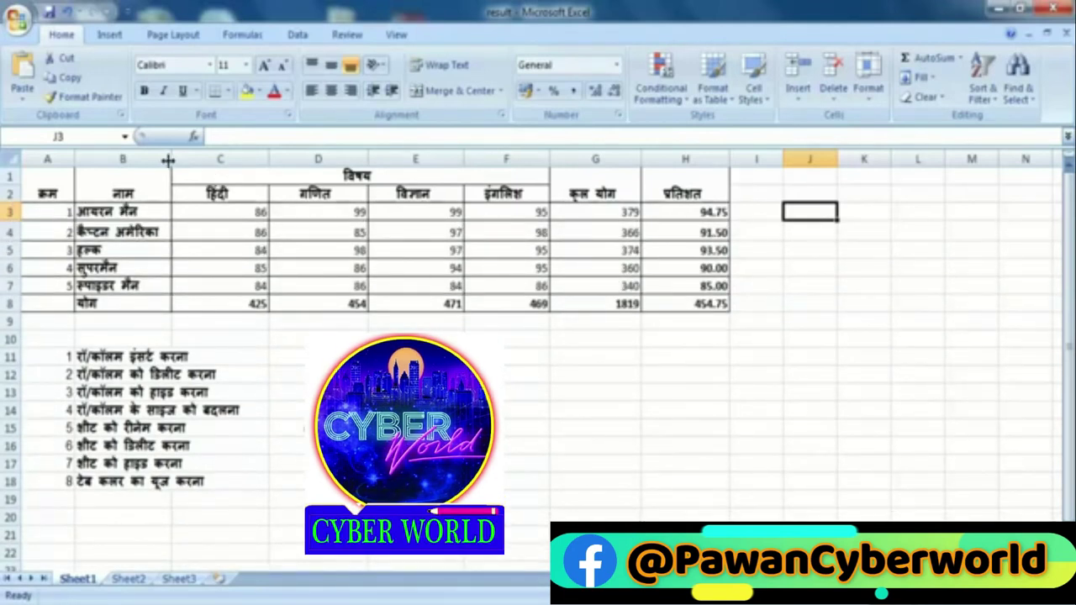
Set columns B through H to an equal width of about 17.57, then begin stretching rows 3–8 taller.
drag(168, 159, 220, 158)
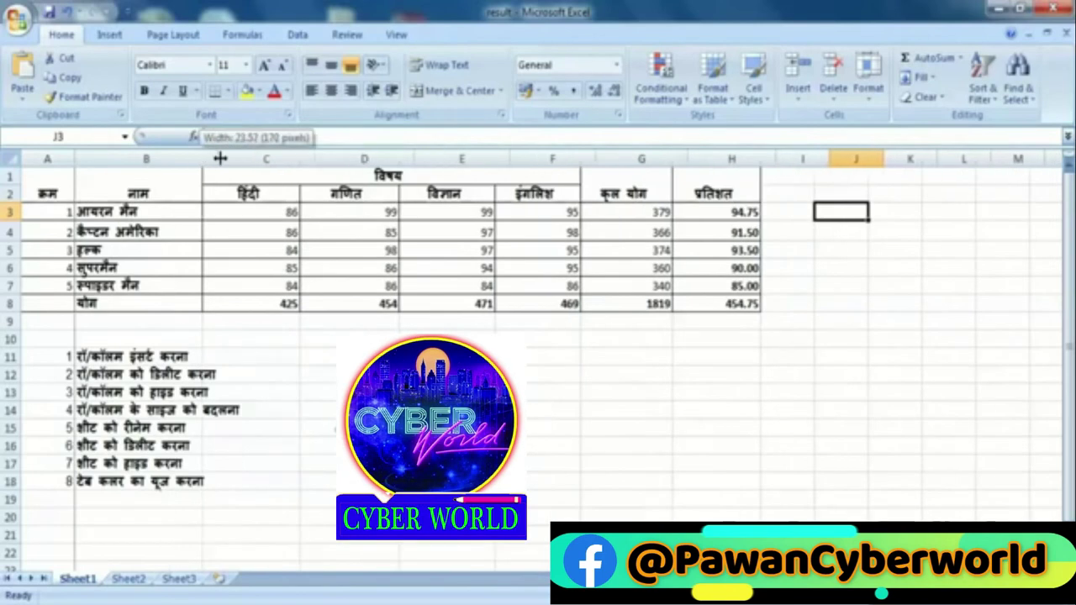
drag(220, 158, 168, 158)
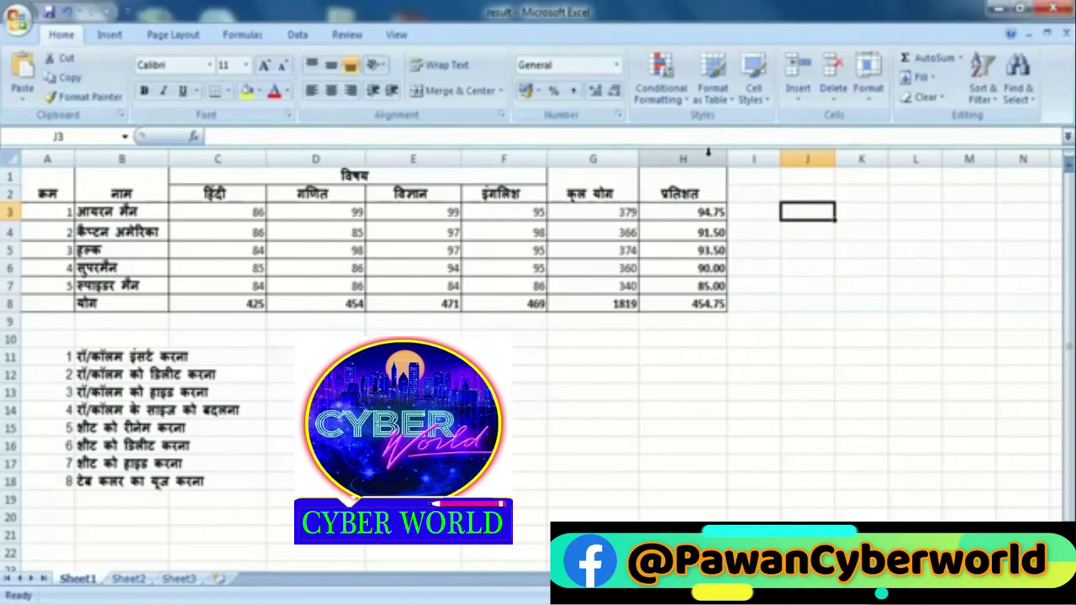
drag(708, 154, 147, 155)
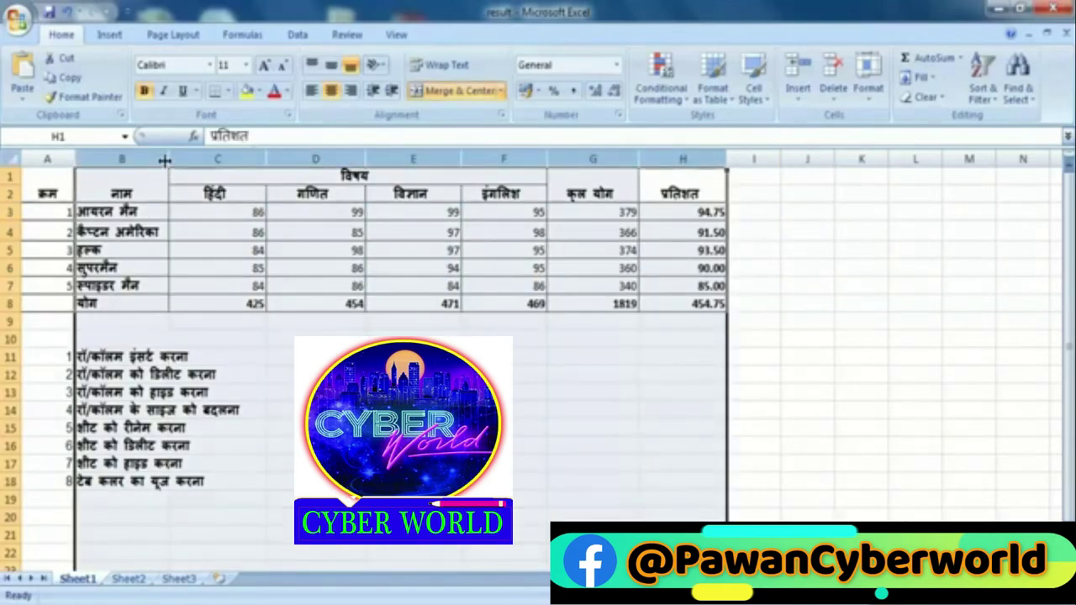
drag(165, 160, 167, 160)
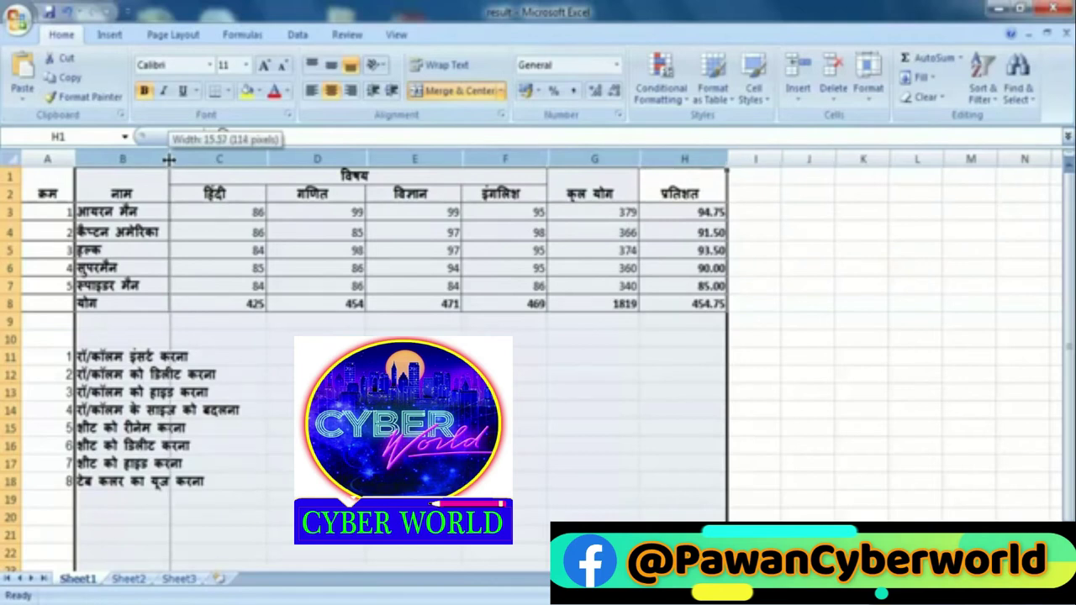
drag(169, 159, 178, 159)
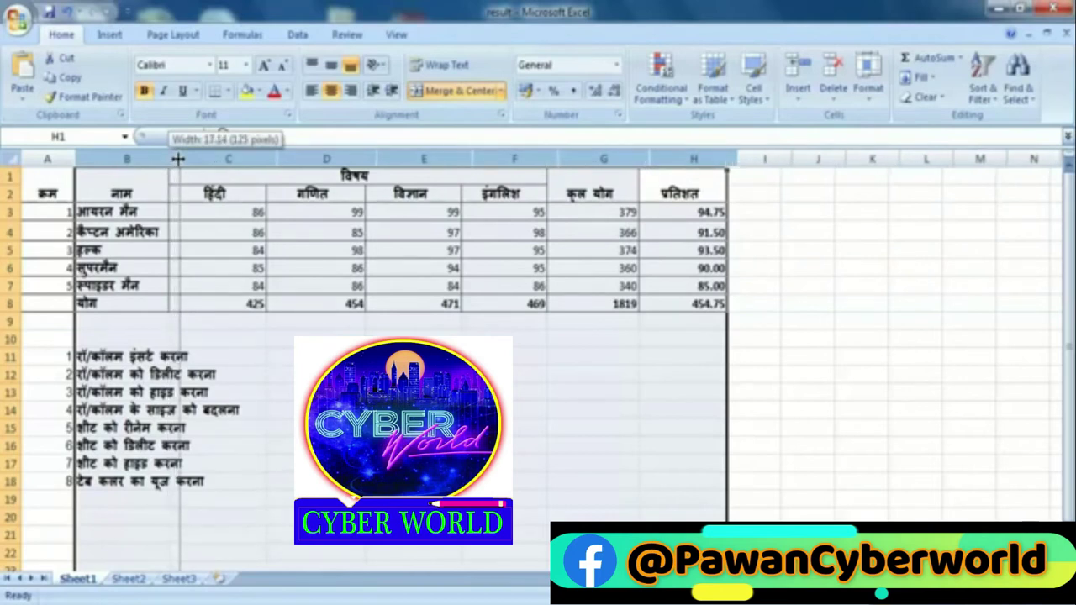
mouse_move(178, 159)
mouse_down()
mouse_move(194, 160)
mouse_move(169, 166)
mouse_up()
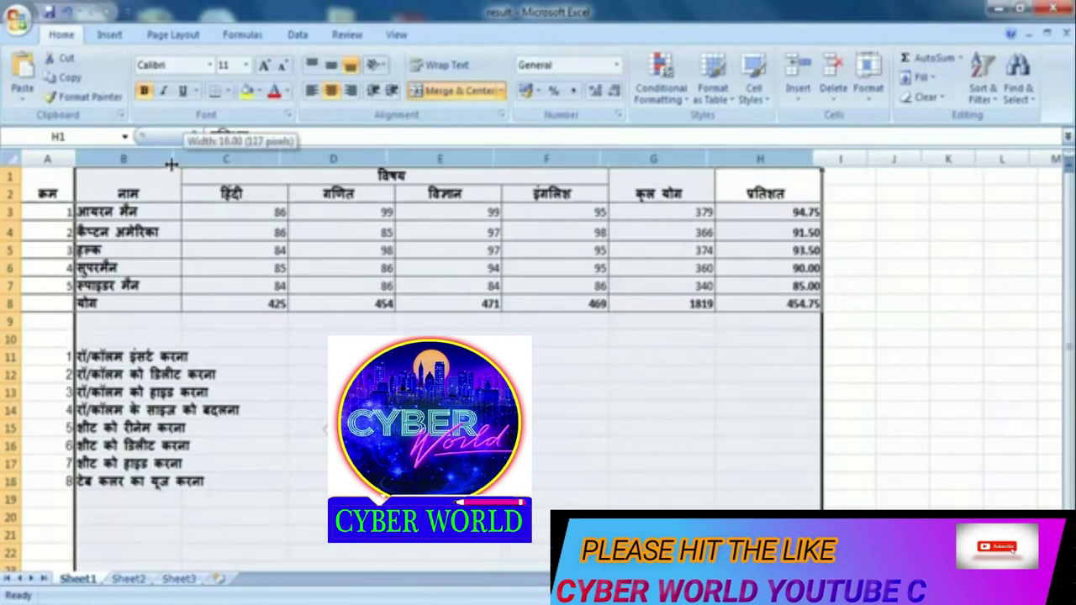
drag(11, 212, 9, 303)
mouse_move(14, 242)
mouse_down()
mouse_move(9, 253)
mouse_move(15, 241)
mouse_up()
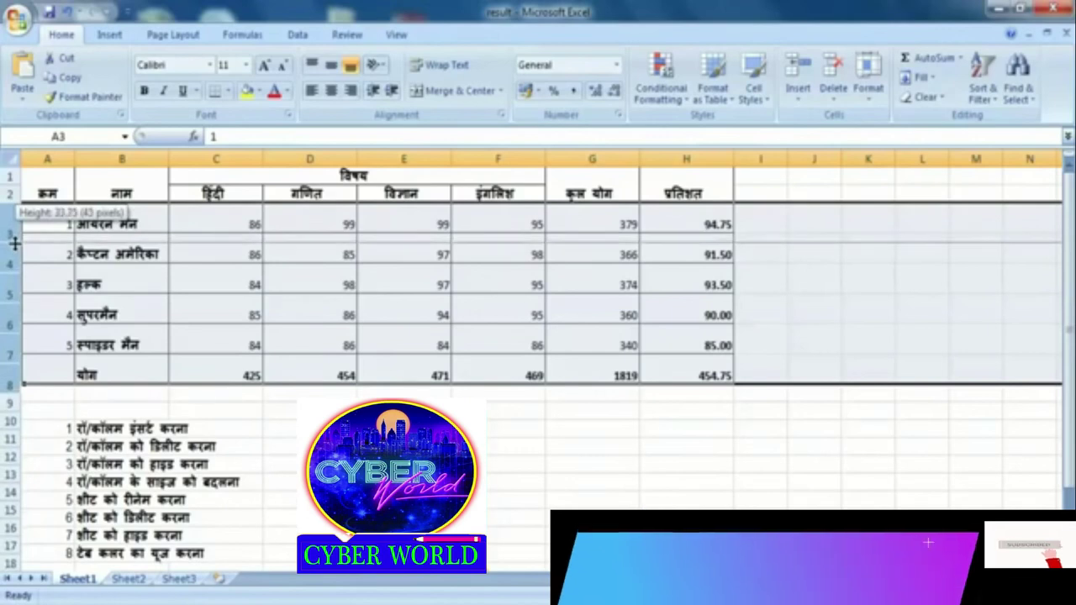
Drag rows 3–8 back to a compact height and clear the row selection.
drag(14, 242, 14, 230)
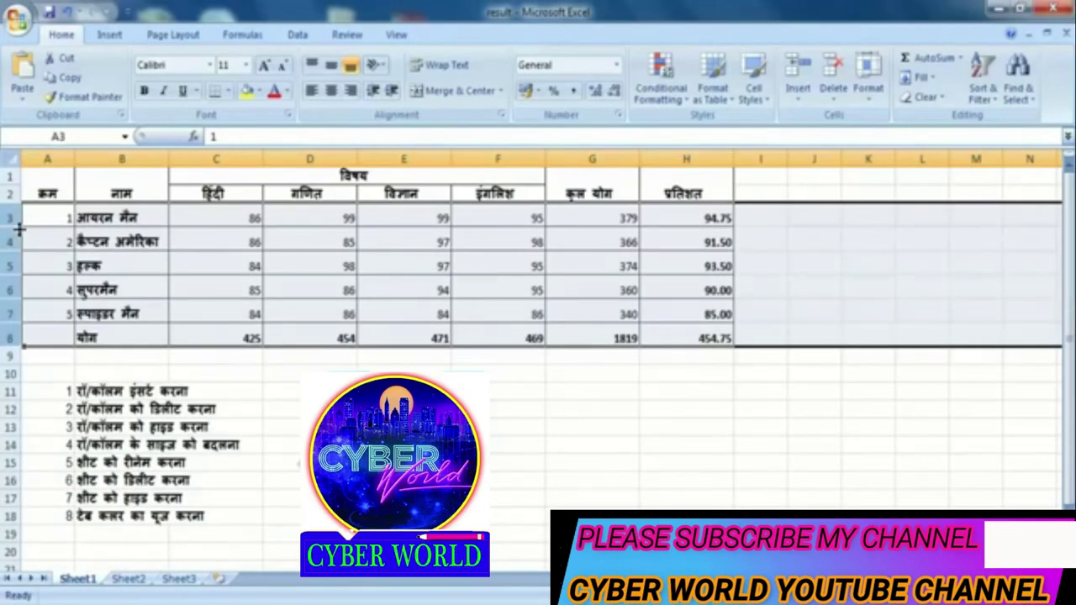
drag(18, 228, 18, 223)
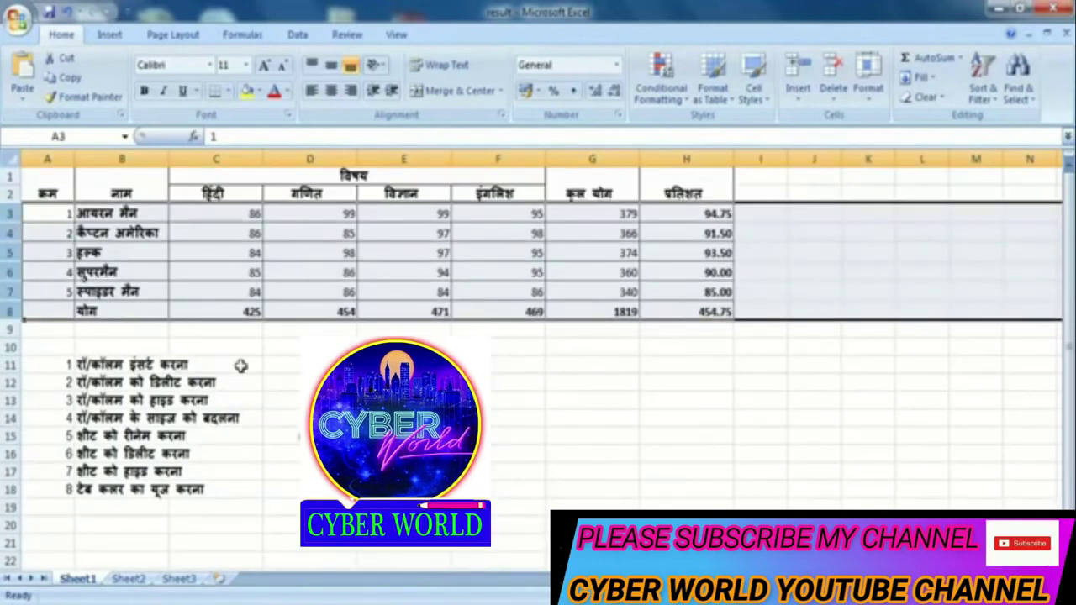
click(241, 345)
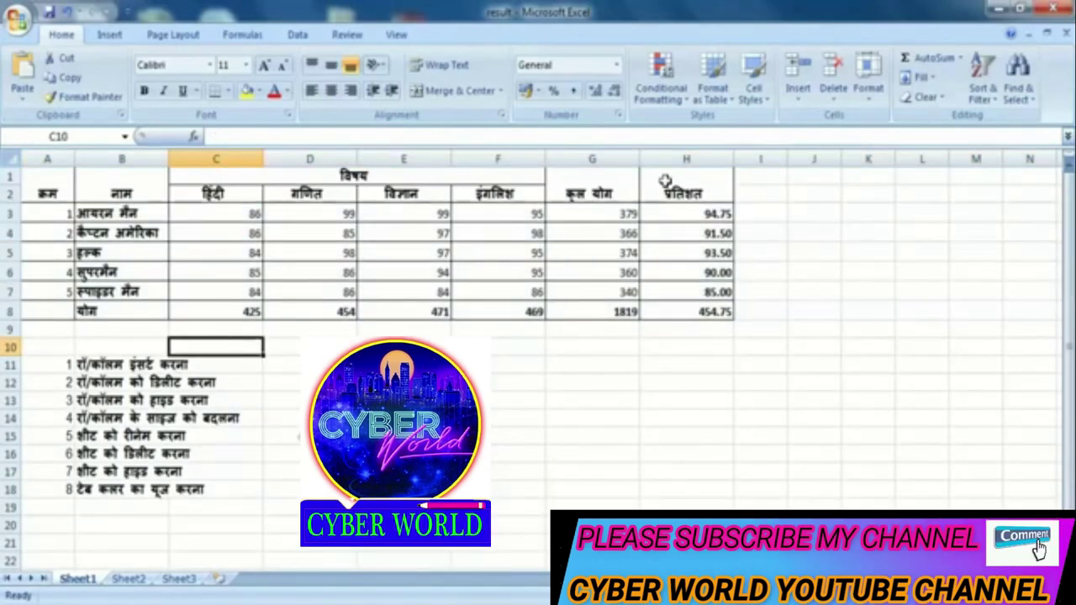
Select the whole marks table A1:H8.
drag(686, 158, 84, 156)
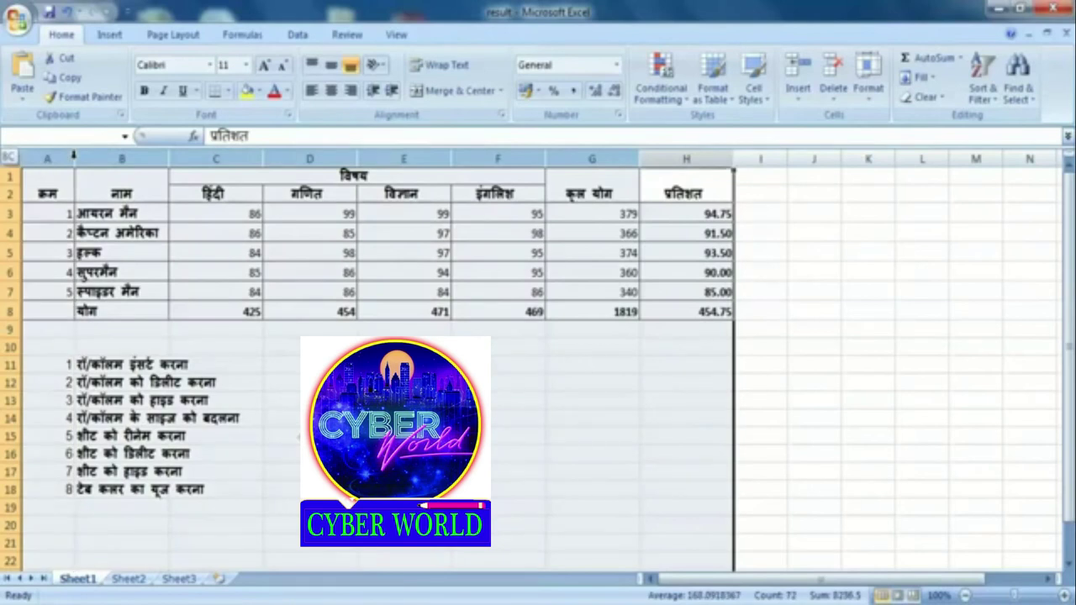
drag(84, 154, 47, 158)
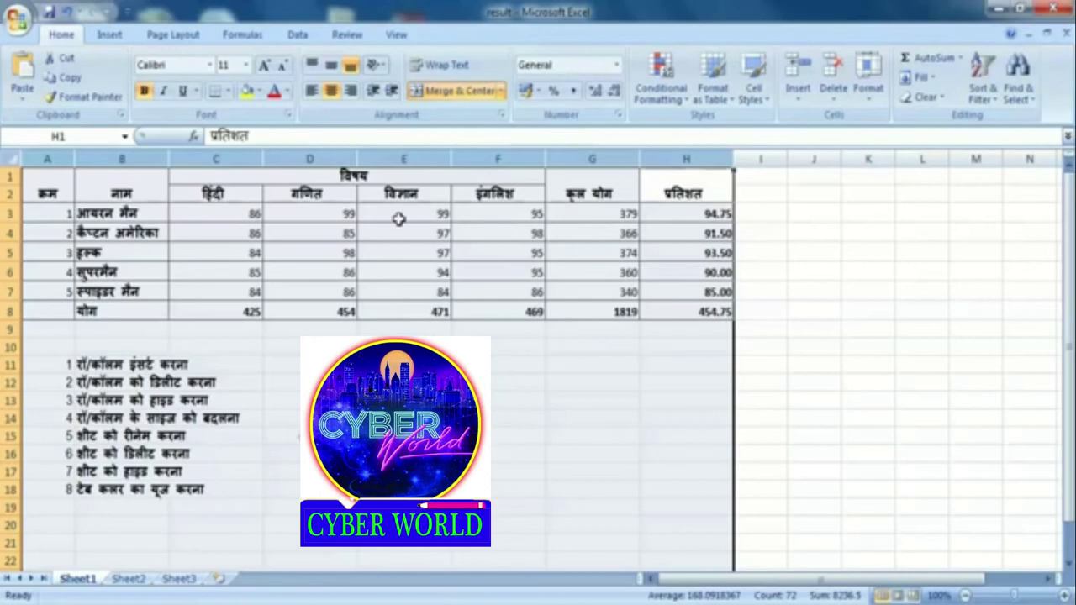
mouse_move(696, 173)
mouse_down()
mouse_move(691, 210)
mouse_move(464, 292)
mouse_move(7, 308)
mouse_up()
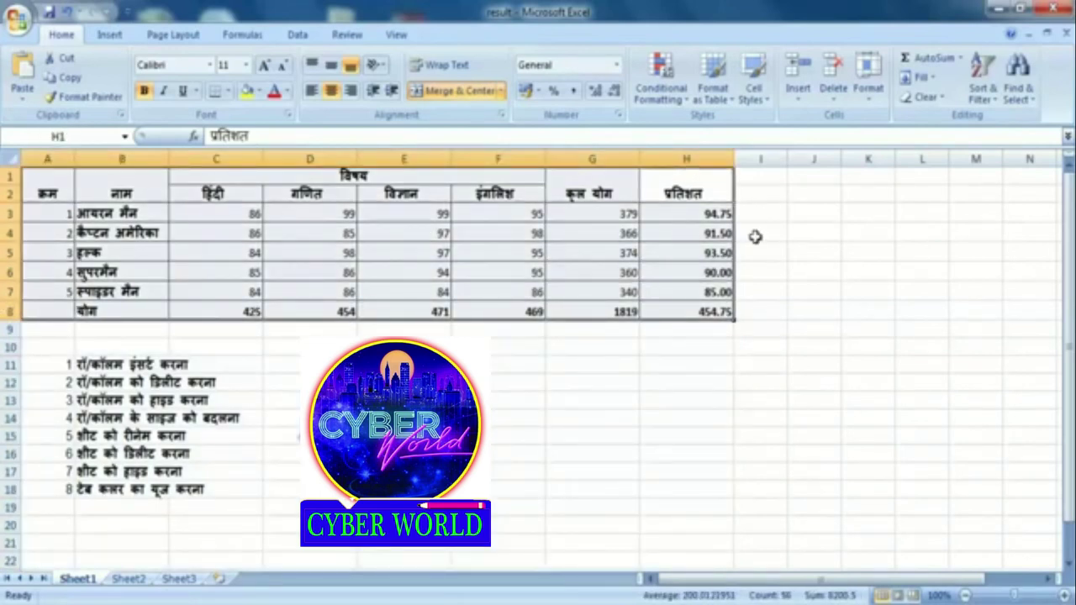
AutoFit the row heights, then manually stretch rows 3, 5 and 8 taller.
click(874, 104)
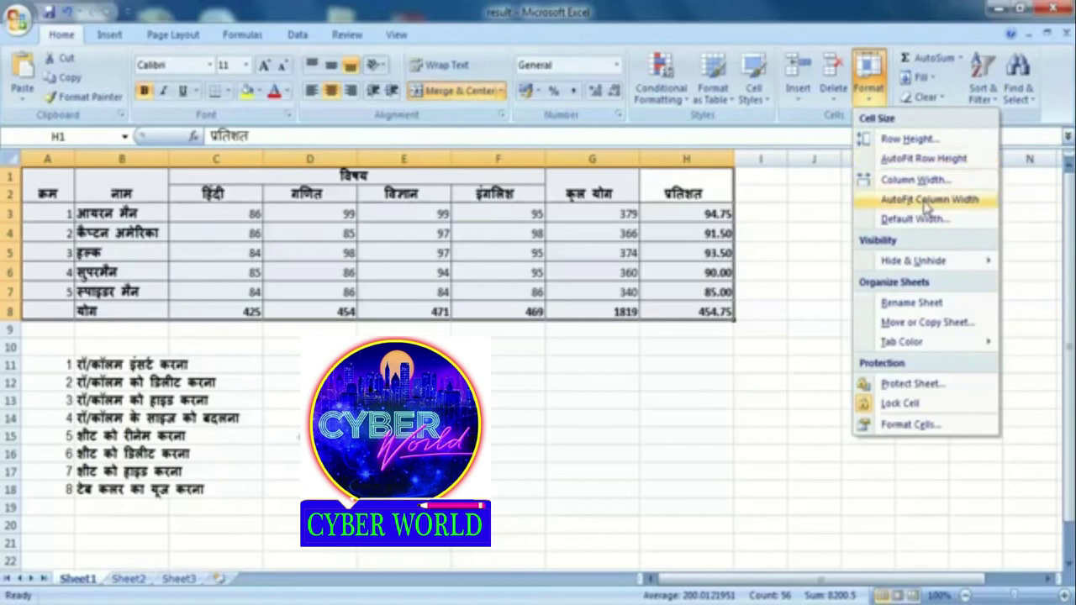
click(919, 160)
click(7, 214)
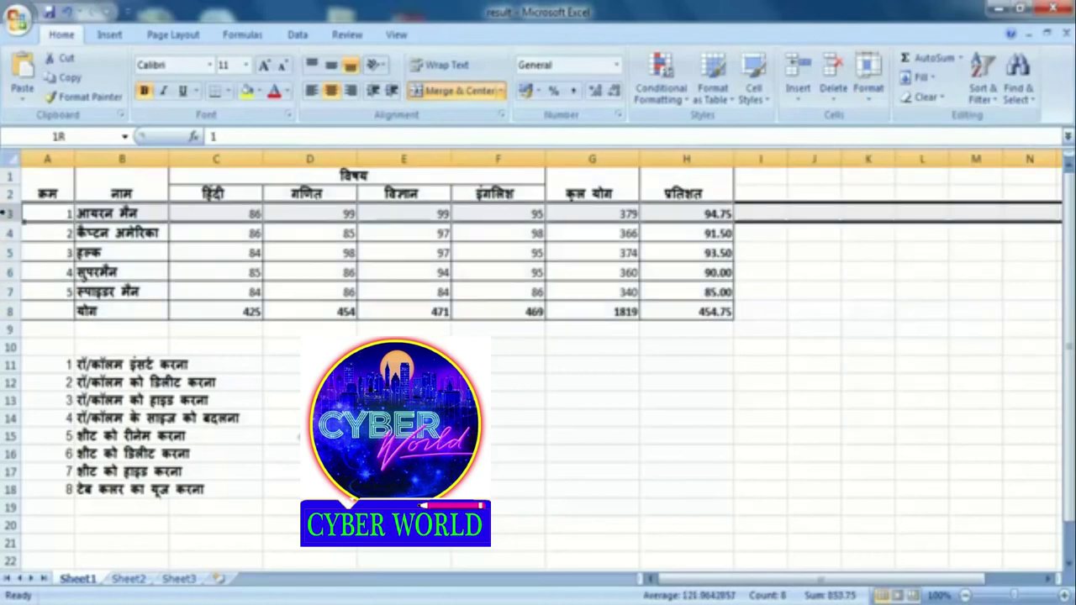
drag(7, 223, 6, 243)
drag(6, 282, 10, 328)
drag(8, 366, 8, 391)
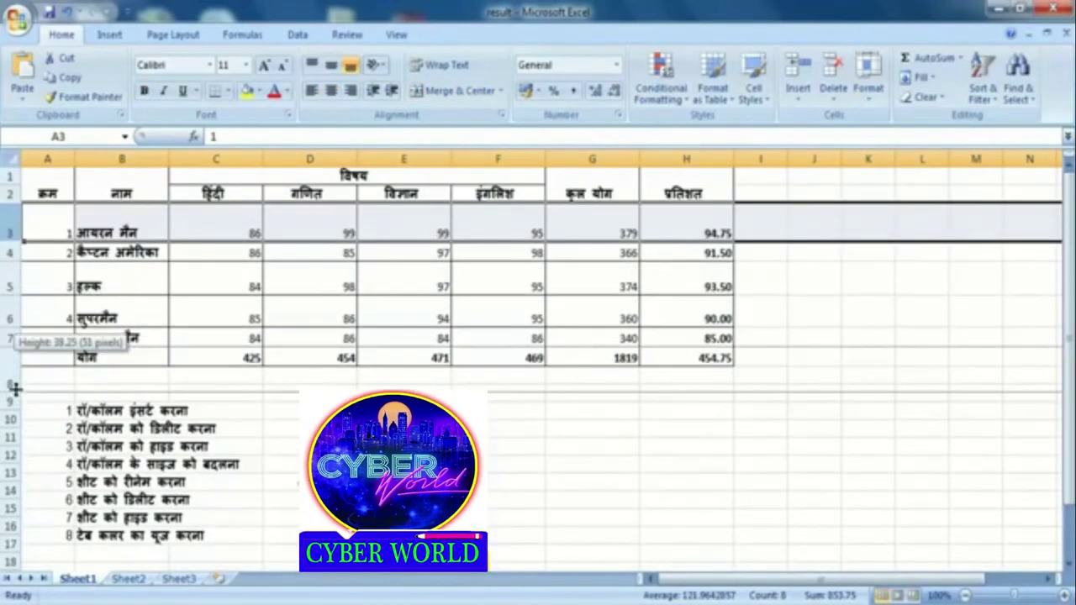
click(513, 253)
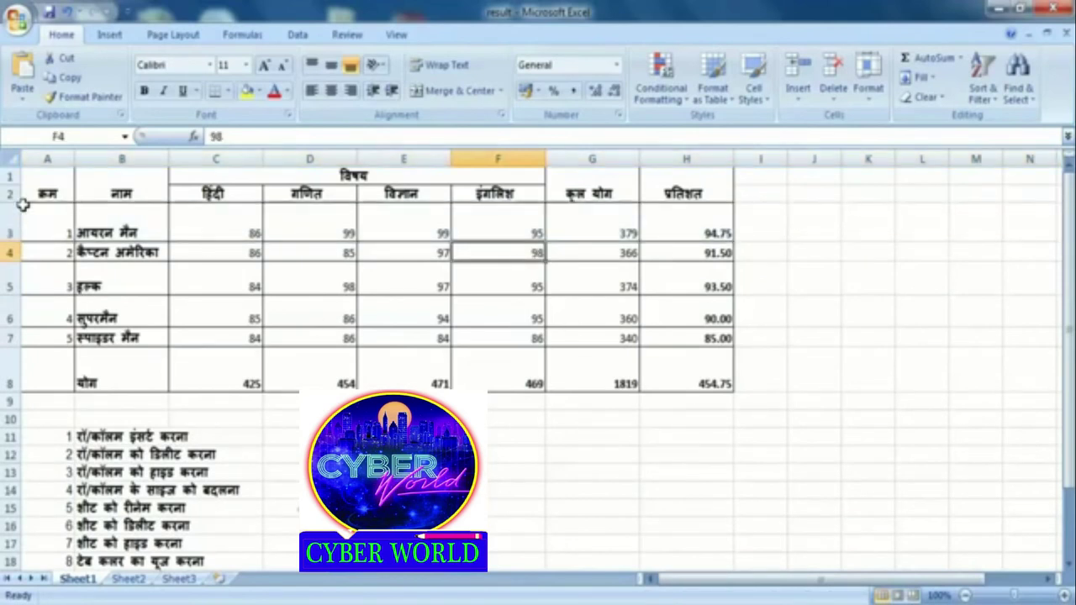
Resize rows 3–8 again, then apply AutoFit Row Height to the whole table A1:H8.
drag(10, 234, 6, 358)
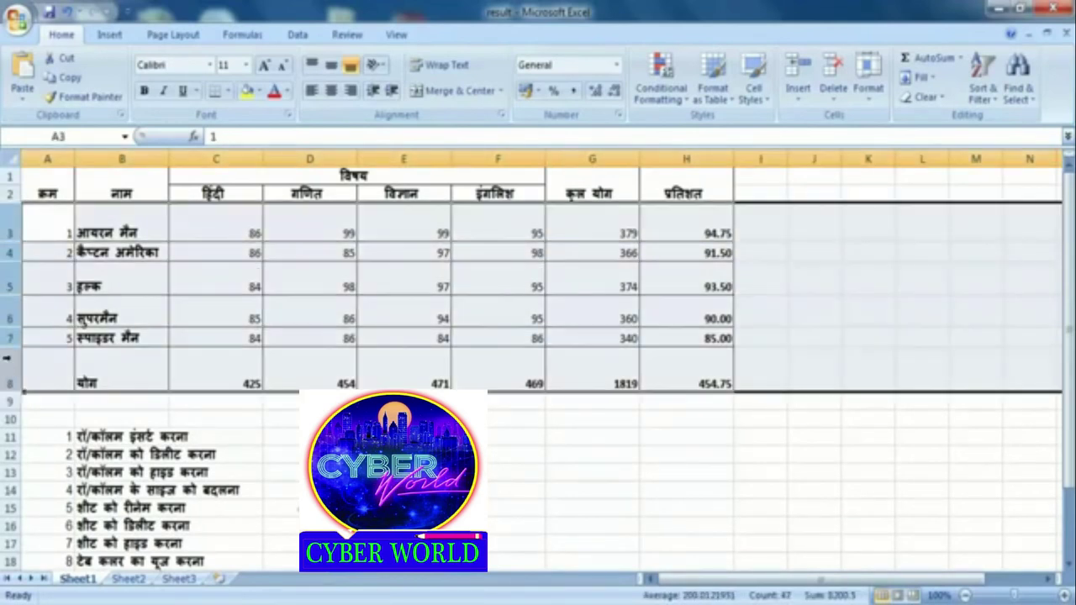
mouse_move(10, 303)
mouse_down()
mouse_move(14, 228)
mouse_move(17, 300)
mouse_up()
click(33, 277)
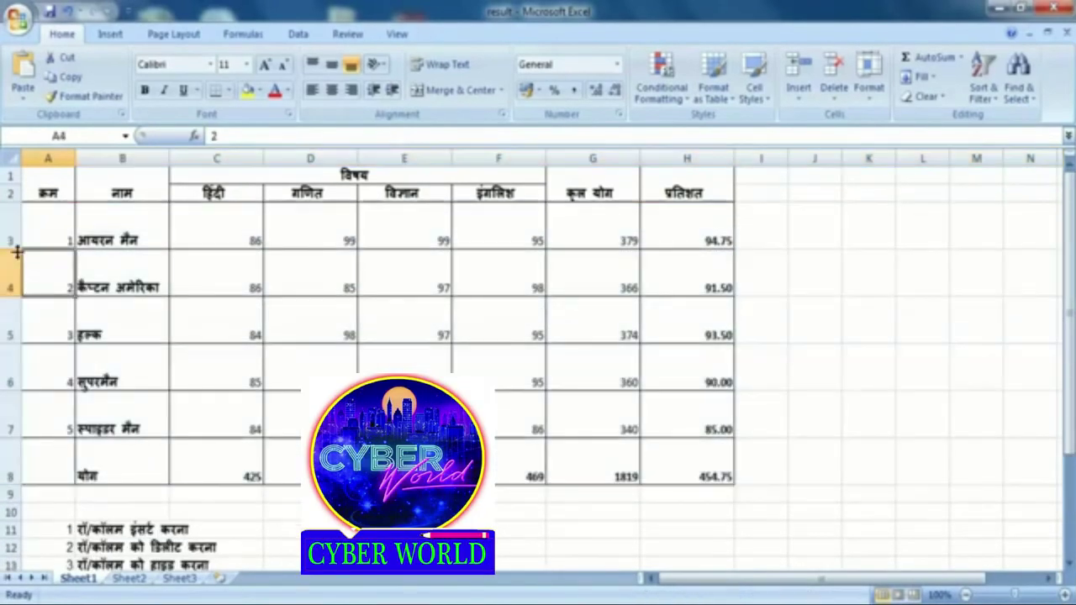
drag(17, 249, 9, 234)
mouse_move(30, 179)
mouse_down()
mouse_move(244, 401)
mouse_move(711, 450)
mouse_up()
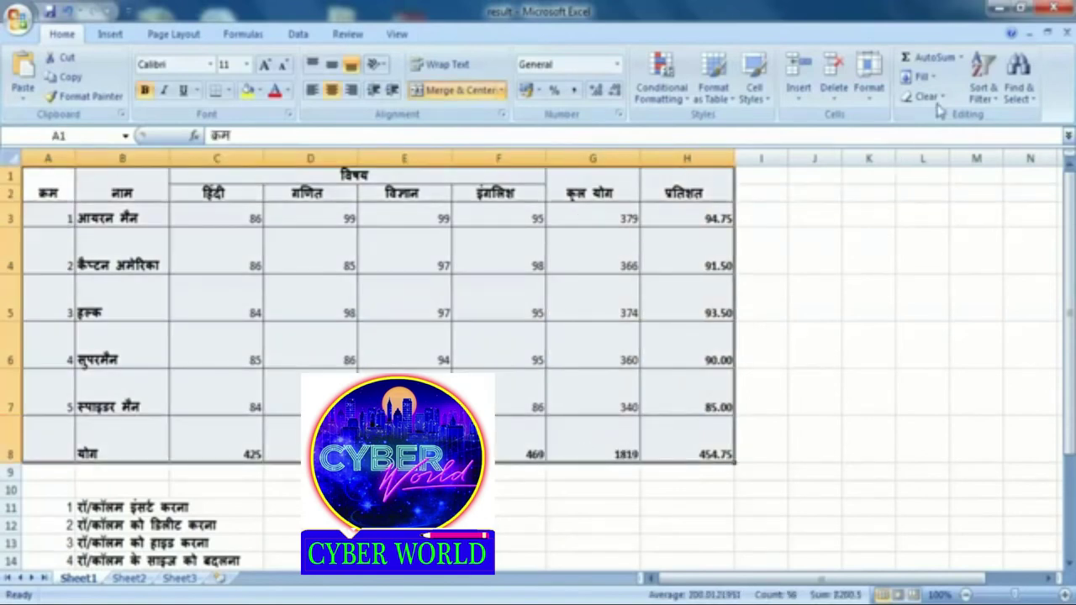
click(870, 84)
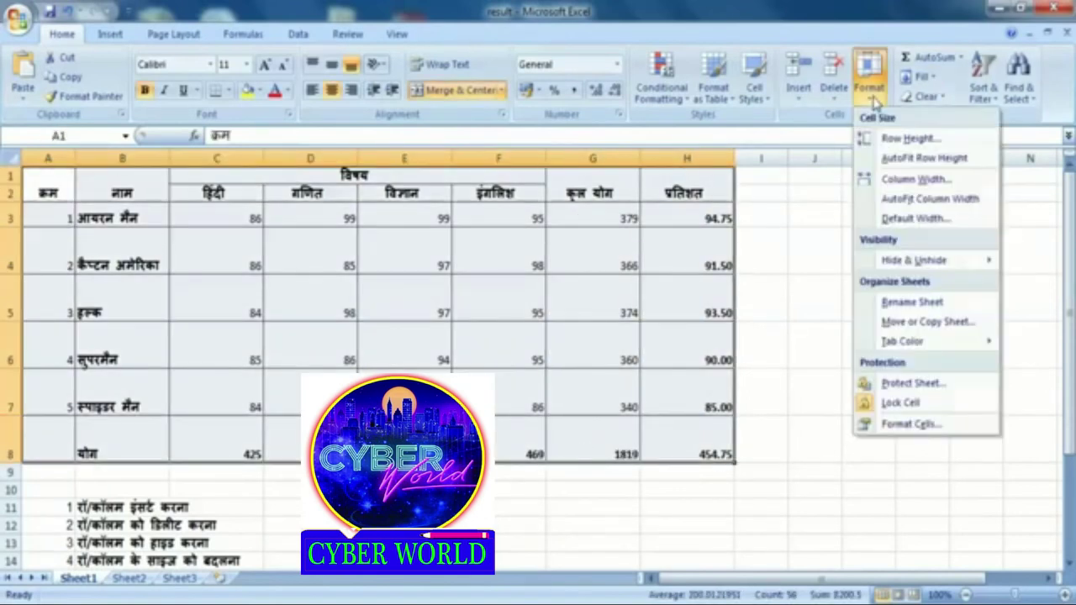
click(909, 159)
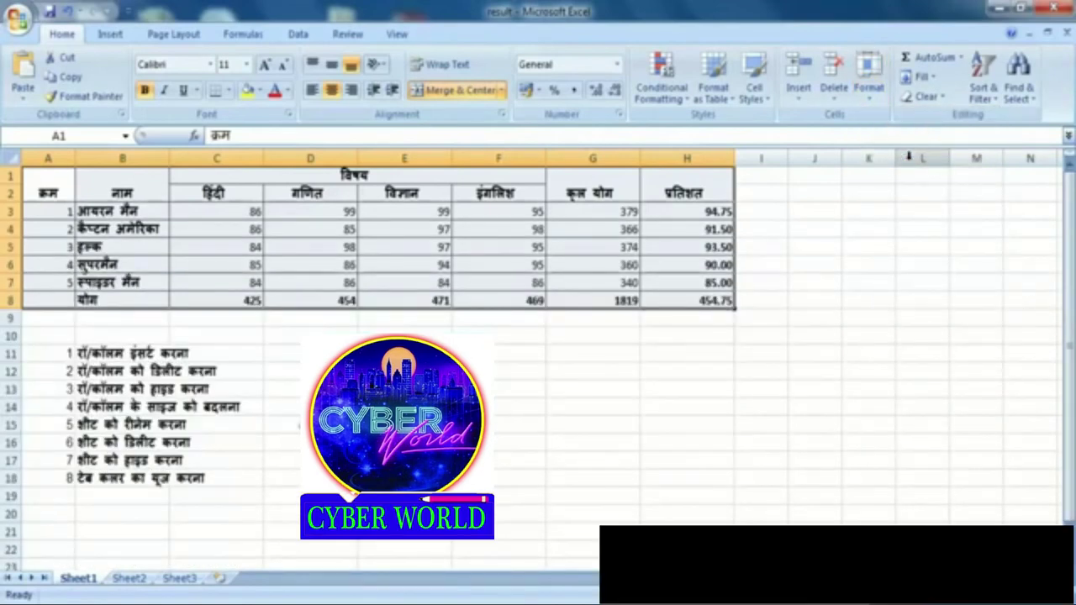
Widen columns G, D and C unevenly by dragging their borders.
click(766, 370)
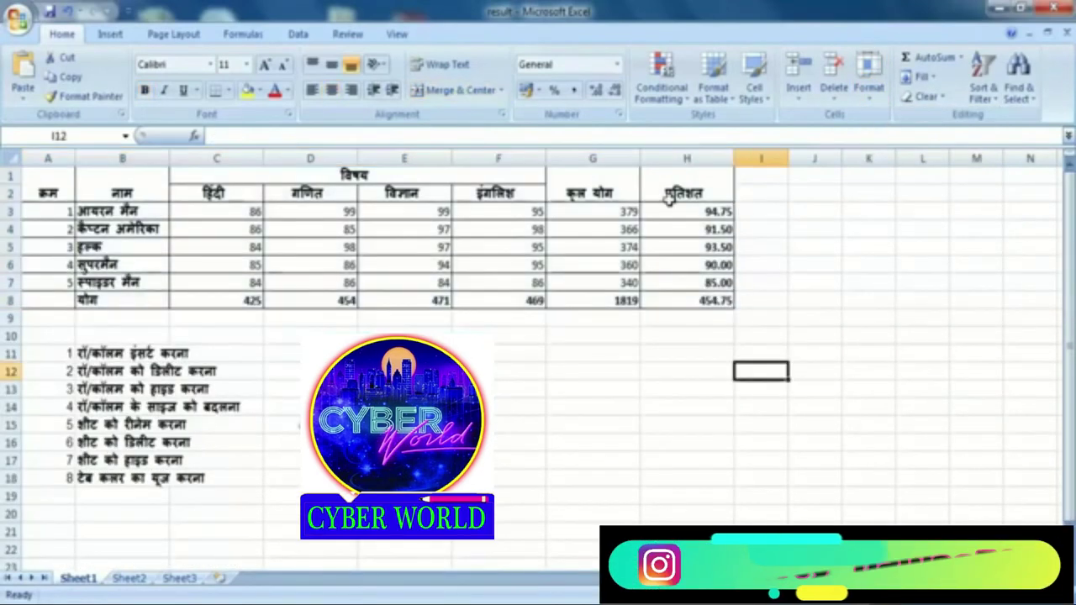
drag(648, 153, 719, 153)
drag(358, 153, 401, 152)
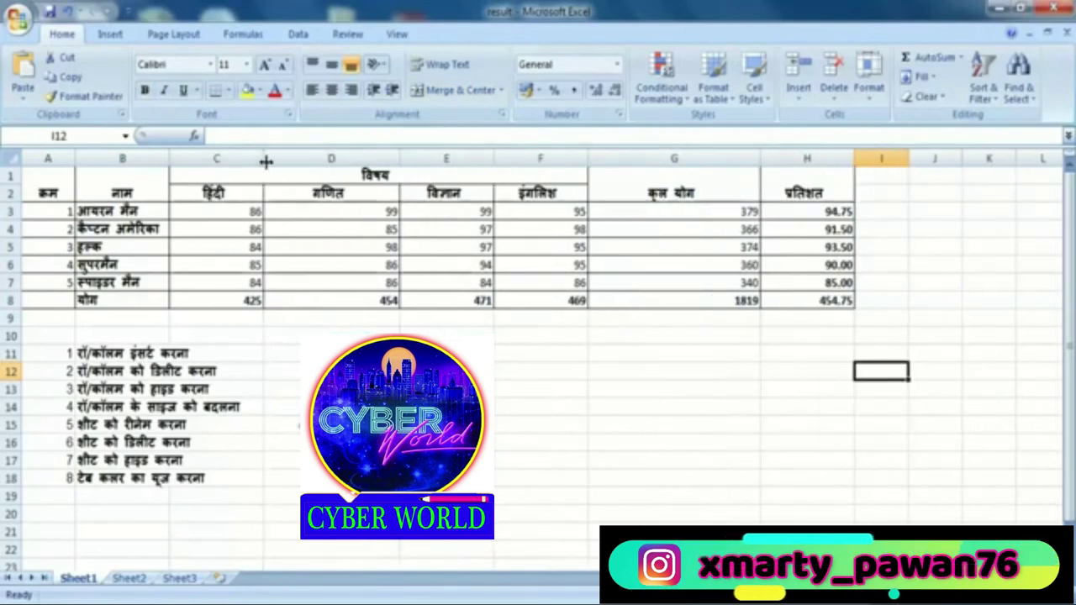
drag(264, 159, 308, 155)
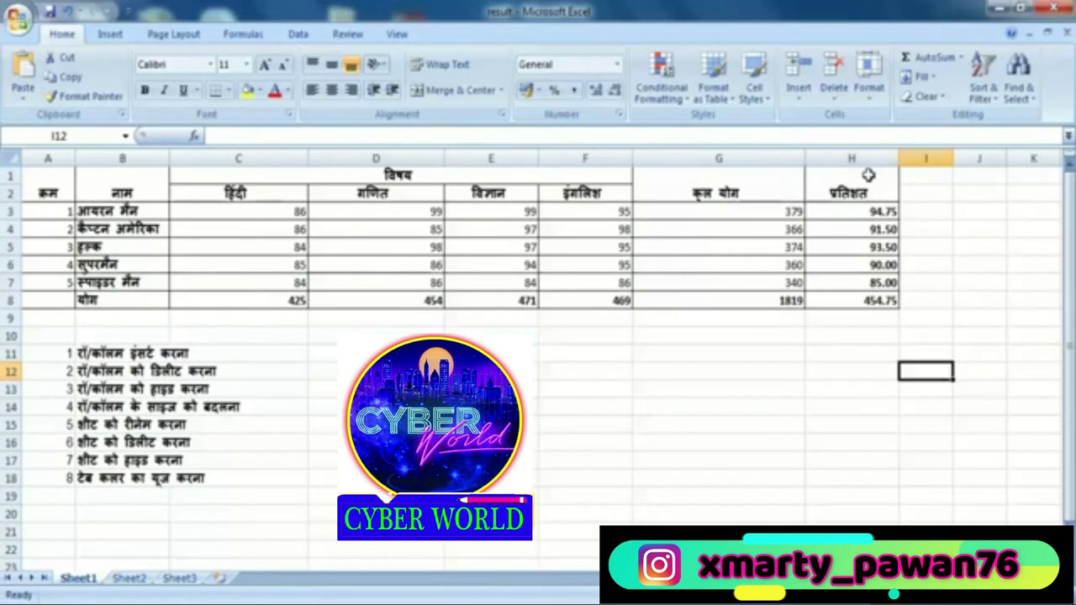
Apply AutoFit Column Width to the table A1:H8 so each column fits its contents.
mouse_move(869, 177)
mouse_down()
mouse_move(110, 329)
mouse_move(42, 301)
mouse_up()
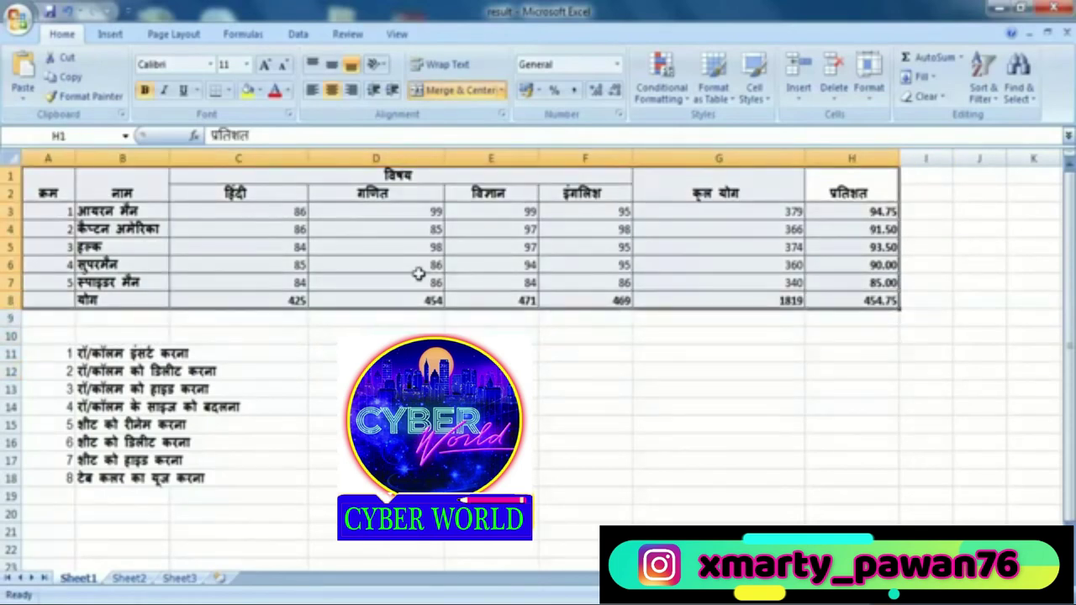
click(871, 91)
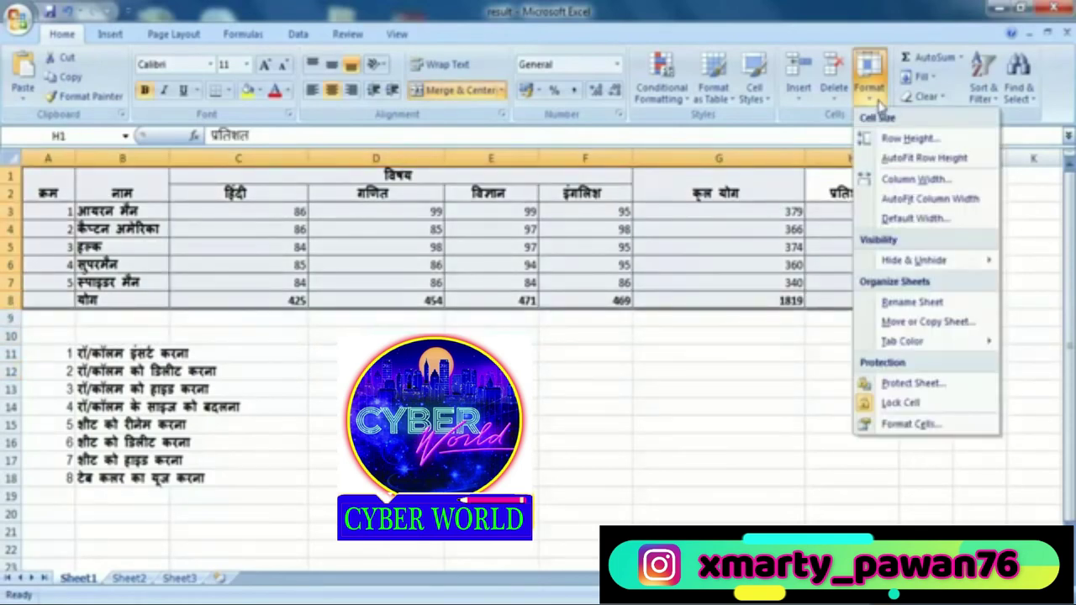
click(896, 199)
click(472, 354)
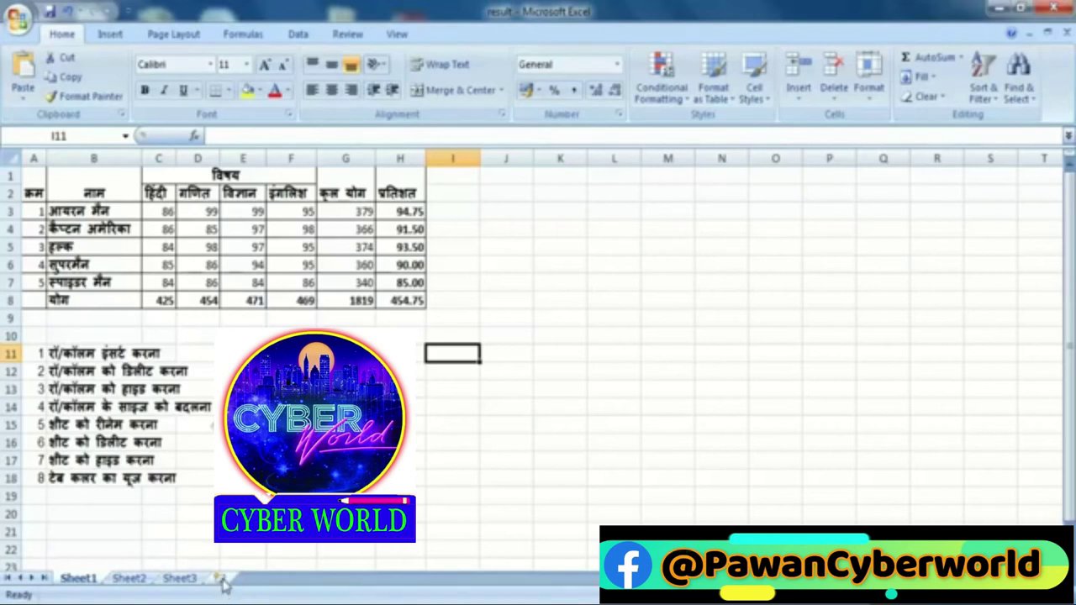
click(147, 505)
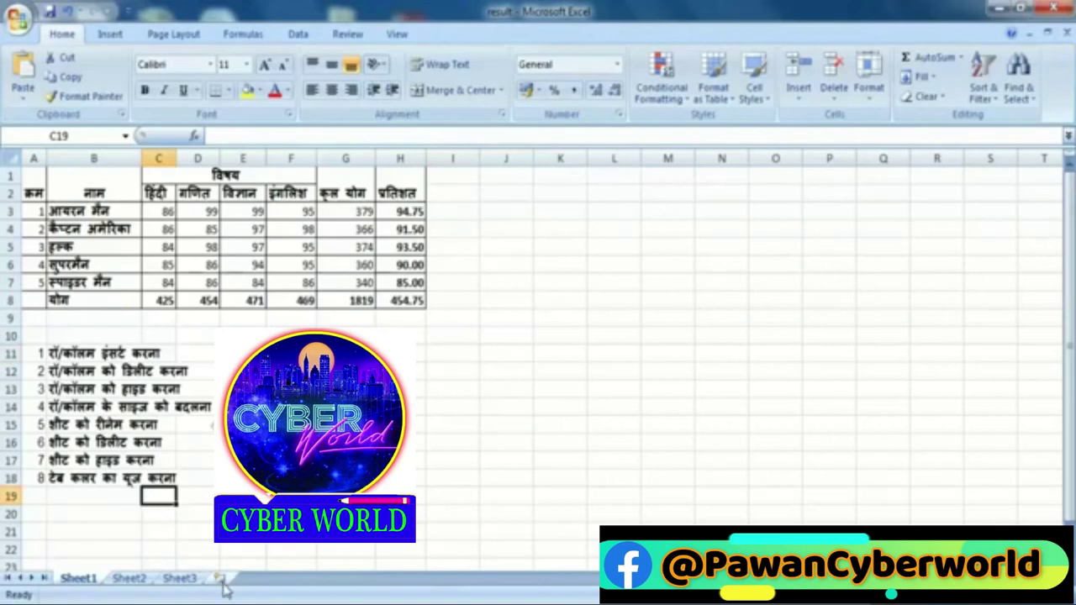
click(195, 496)
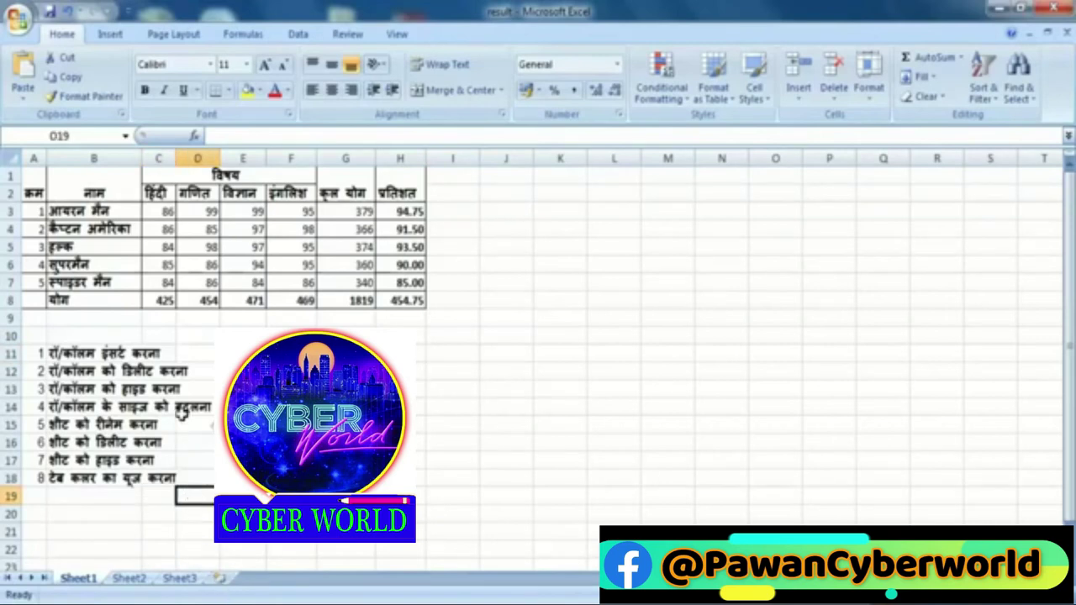
click(195, 478)
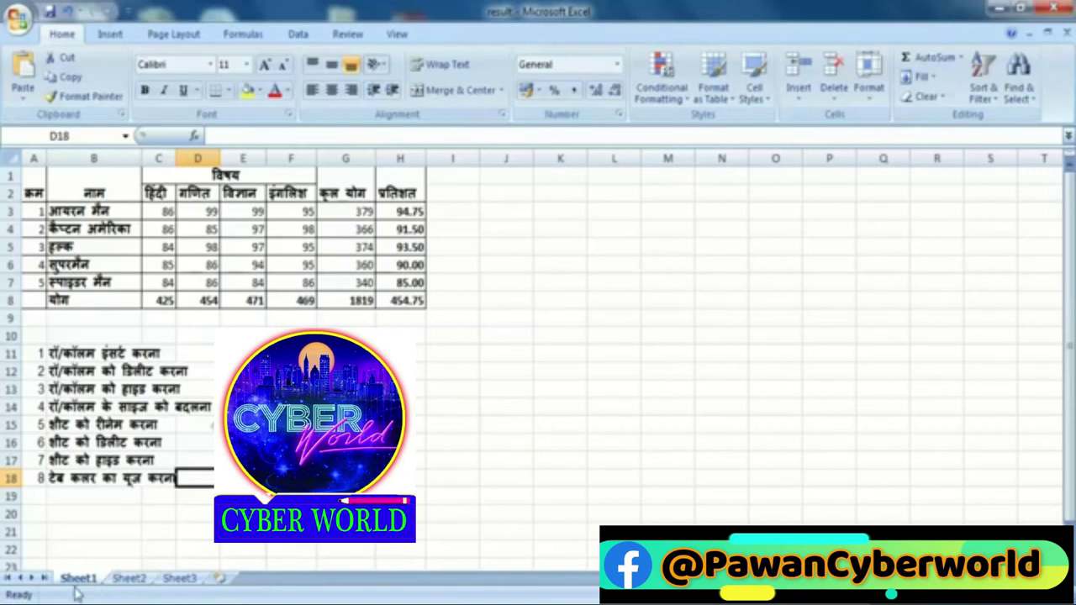
Rename the Sheet1 tab to 'Result', then open and close its tab menu.
double_click(78, 580)
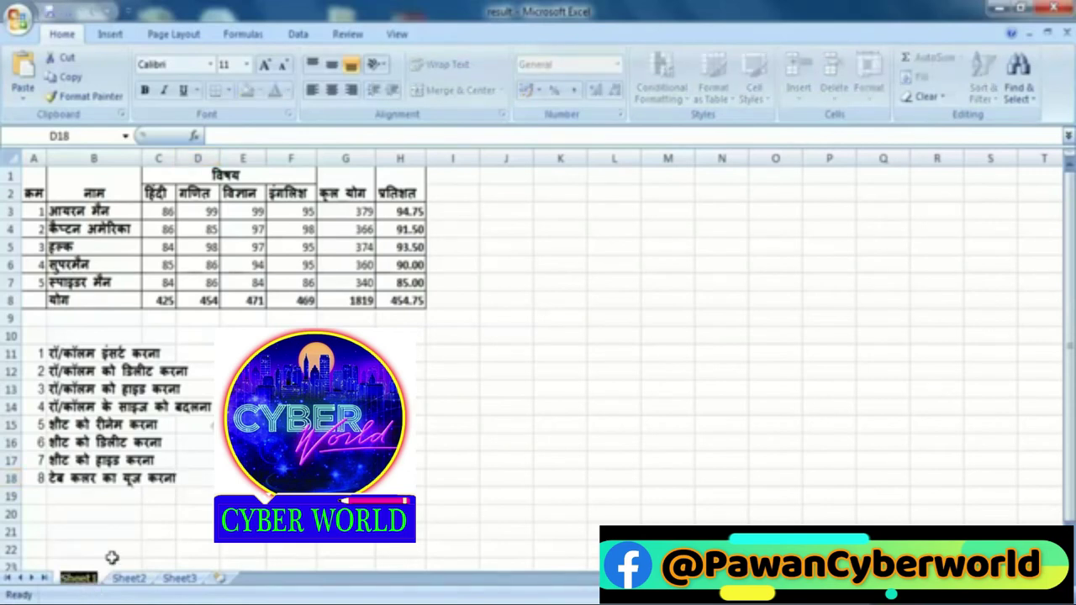
text(Result)
key(Return)
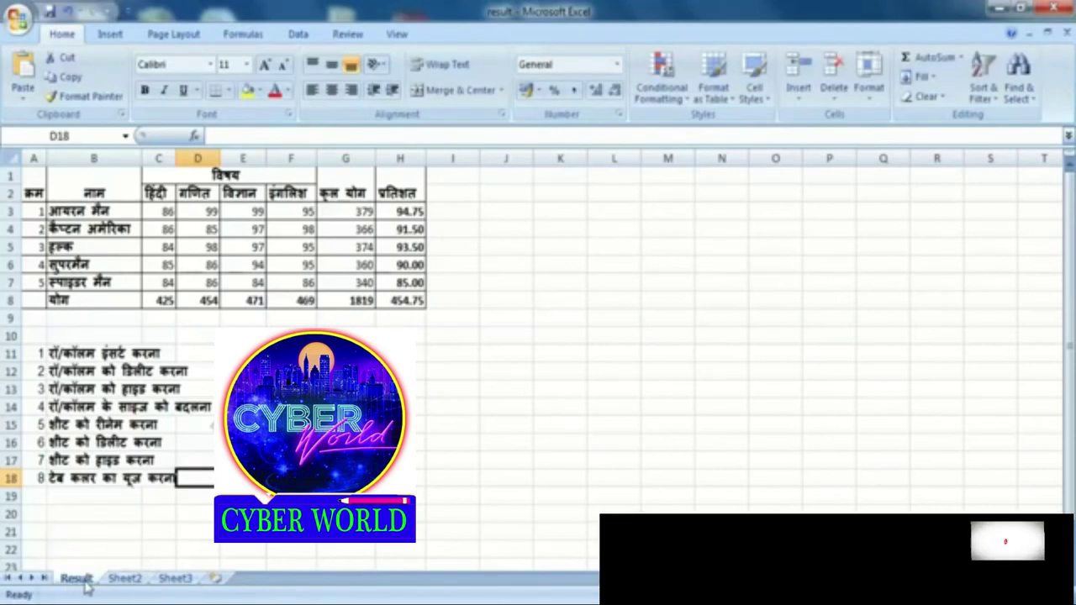
right_click(85, 584)
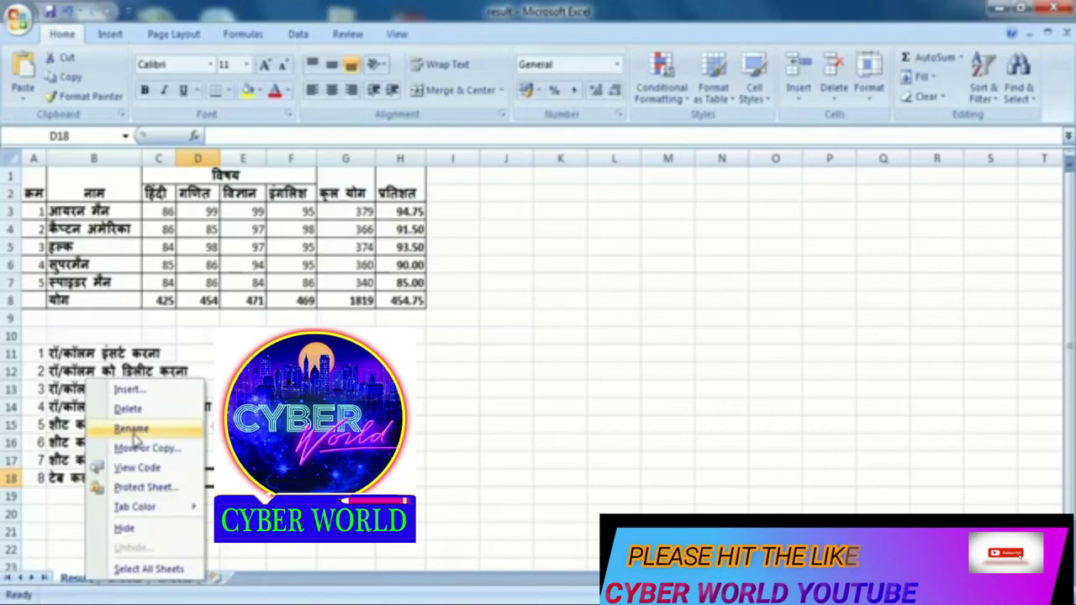
click(71, 547)
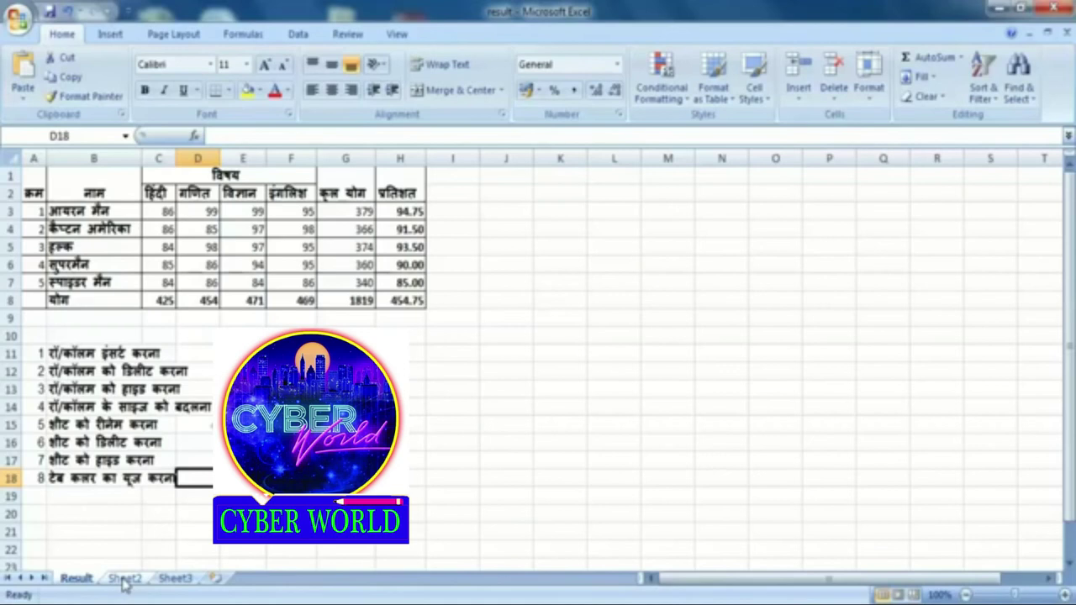
Delete Sheet2, confirming the prompt, then bring up Sheet3's tab menu.
right_click(124, 580)
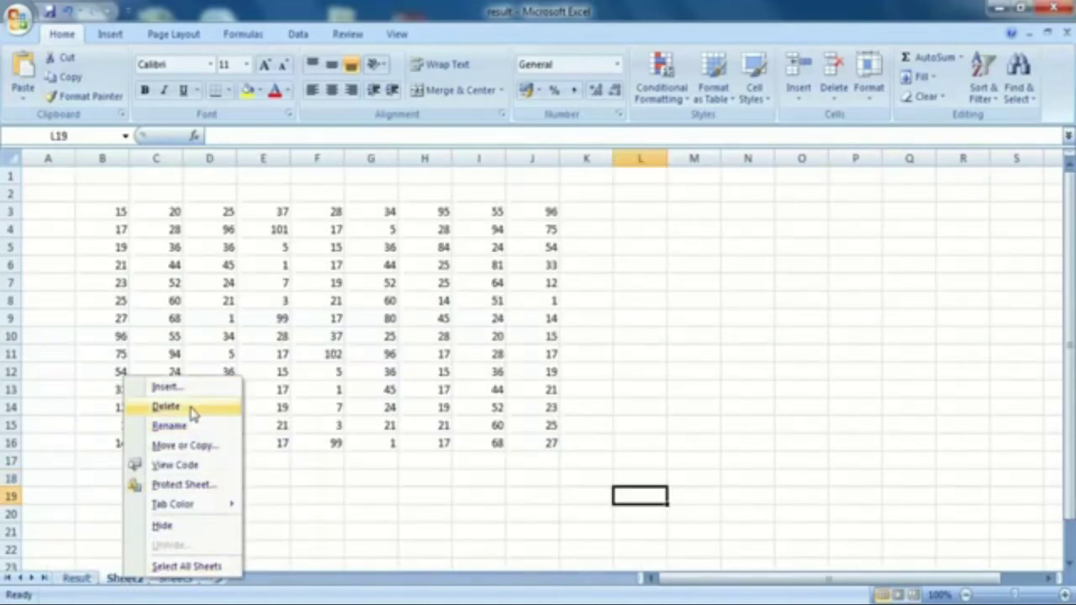
click(191, 408)
click(508, 358)
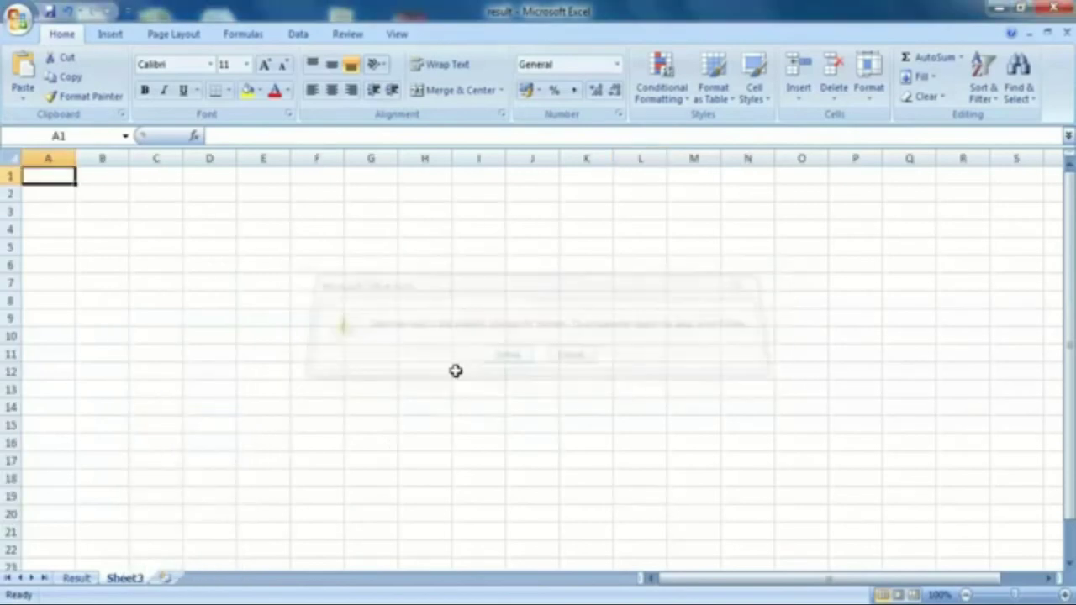
right_click(126, 581)
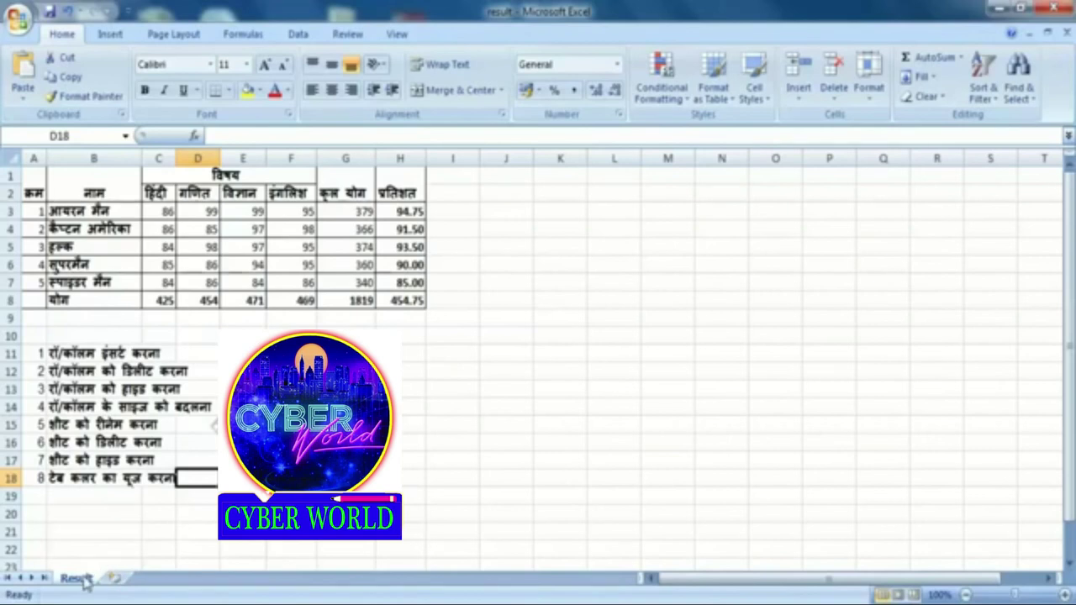
Try hiding the Result sheet and dismiss the warning that one sheet must stay visible.
right_click(84, 579)
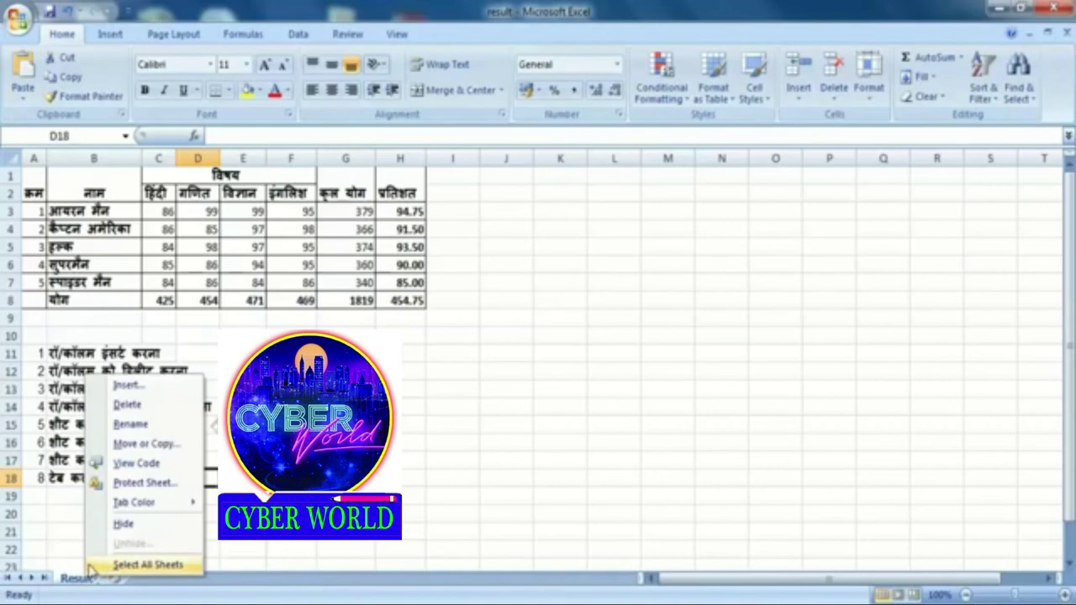
key(Escape)
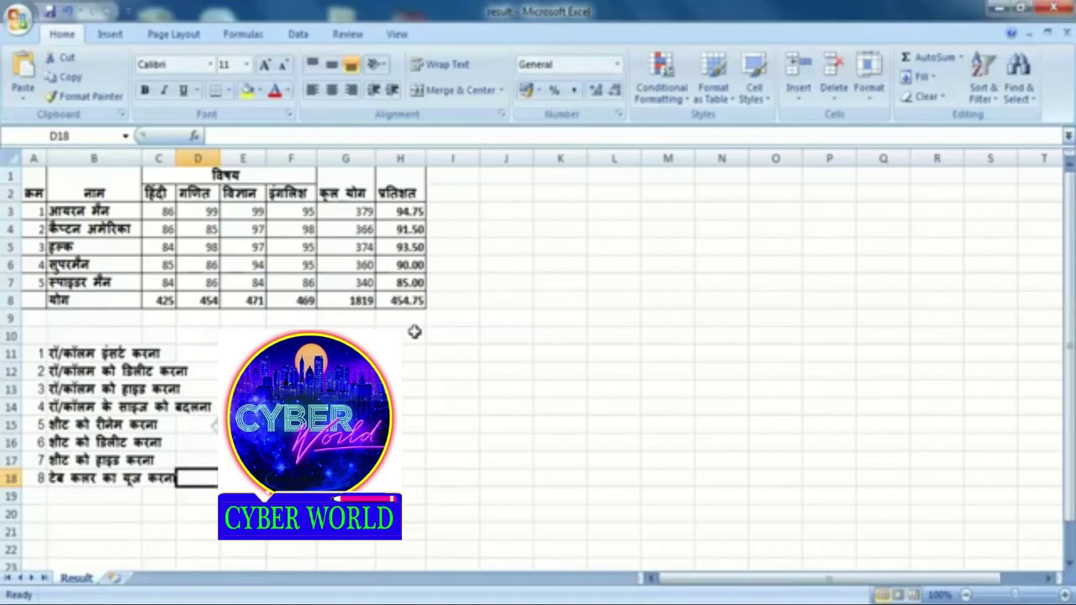
right_click(80, 580)
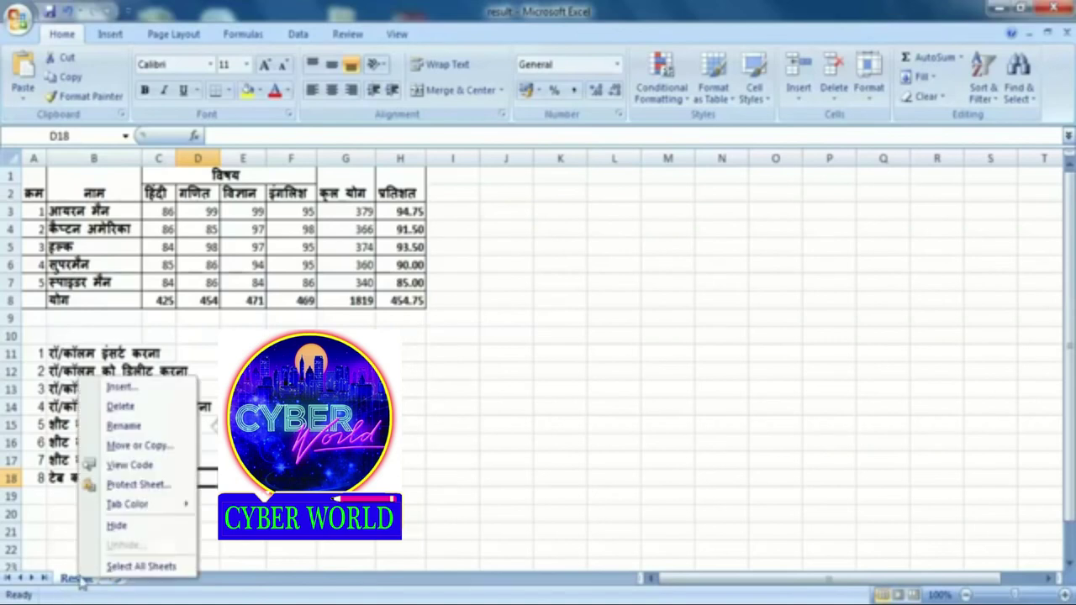
click(115, 526)
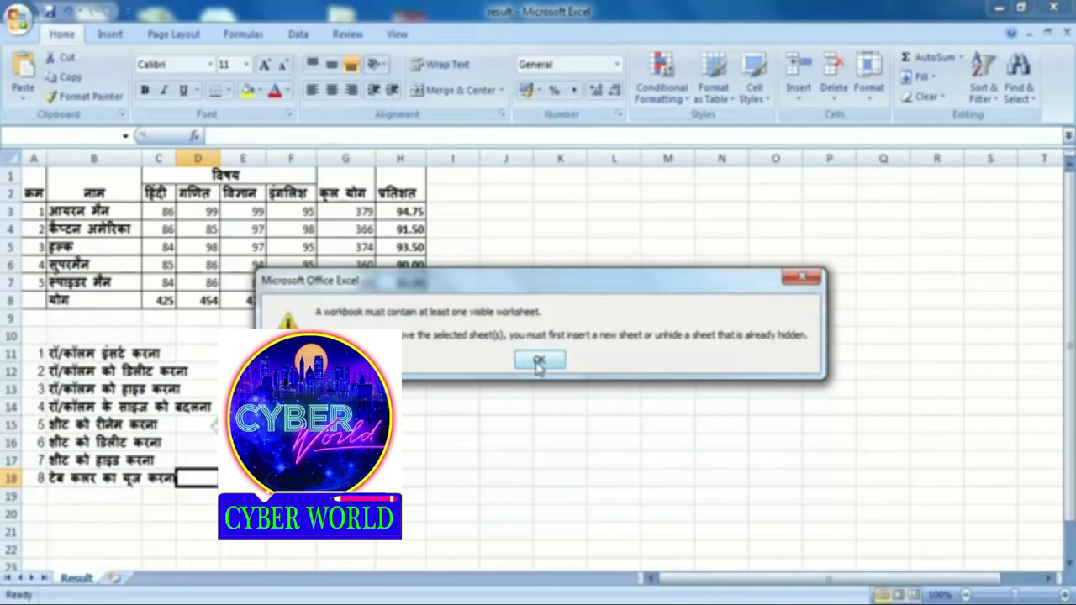
click(538, 363)
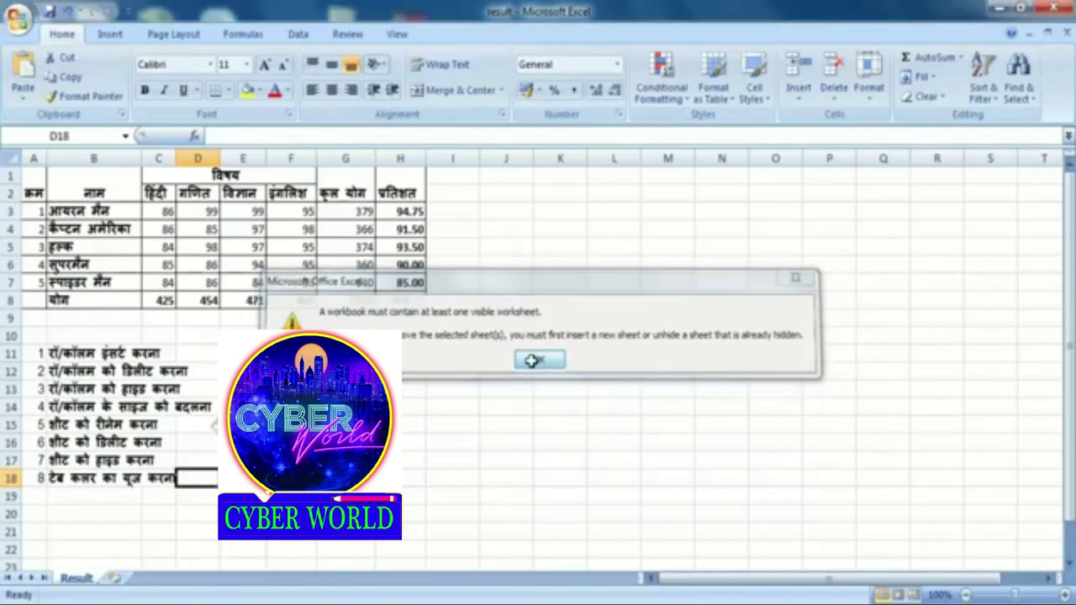
Insert a new blank worksheet, move Sheet1 after Result, and return to Result.
right_click(88, 568)
click(125, 390)
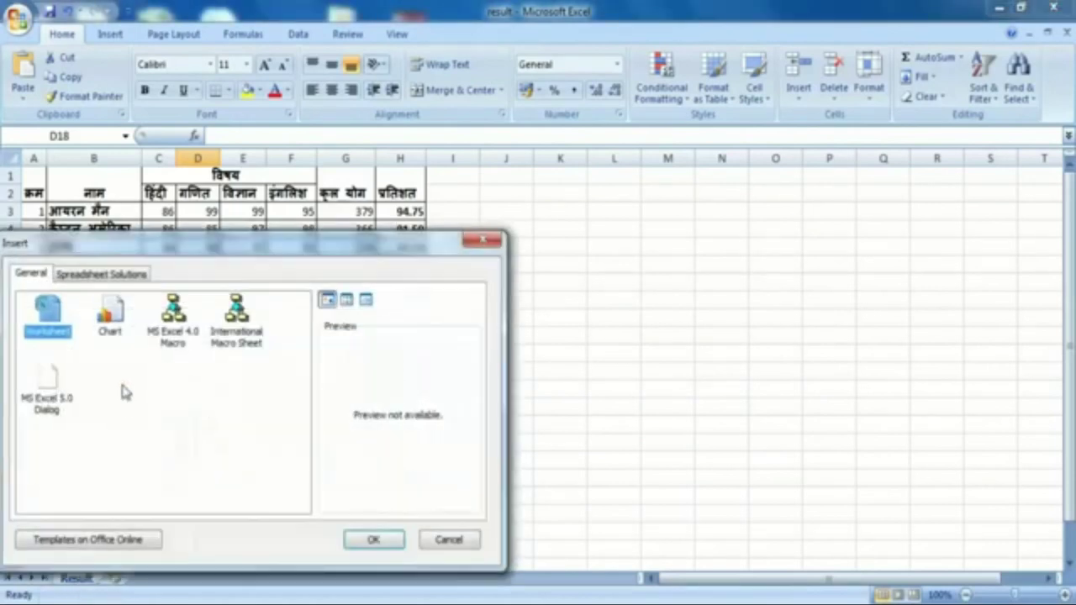
double_click(45, 313)
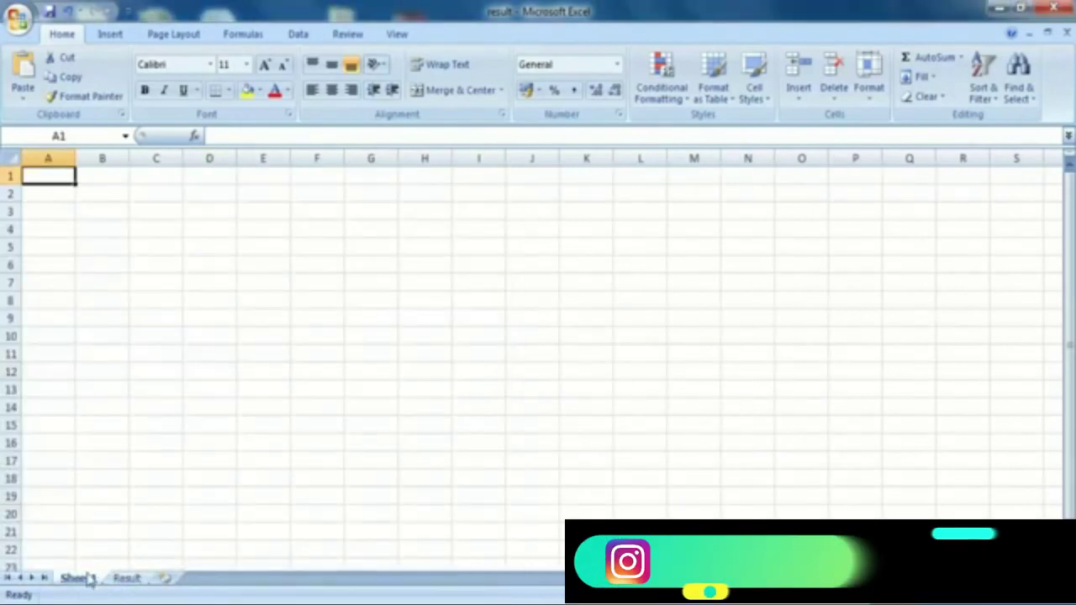
drag(91, 578, 156, 578)
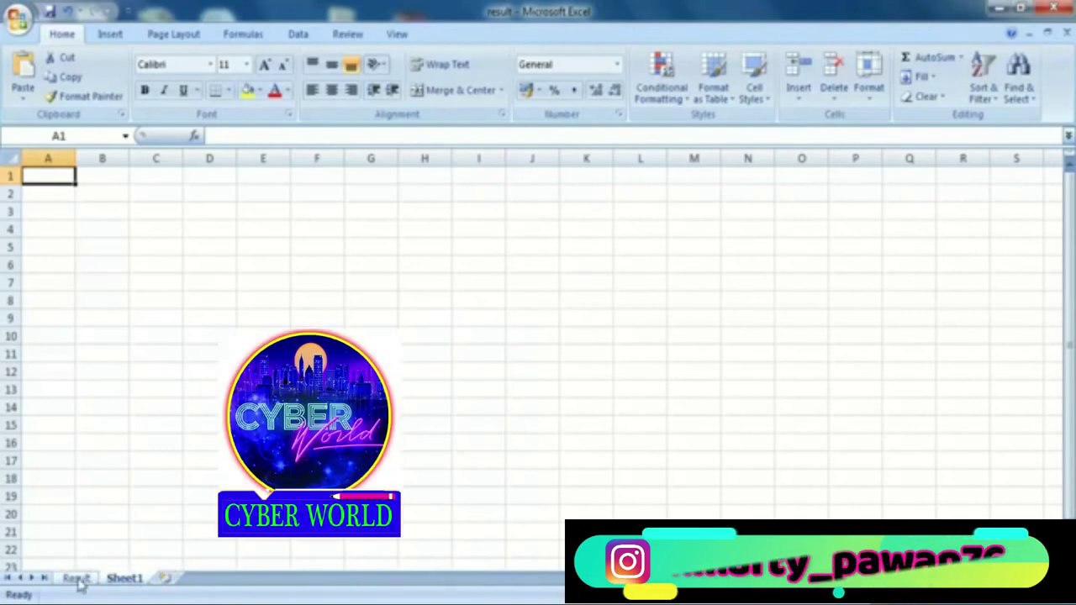
click(76, 579)
Hide the Result sheet, leaving the blank Sheet1 showing.
right_click(74, 578)
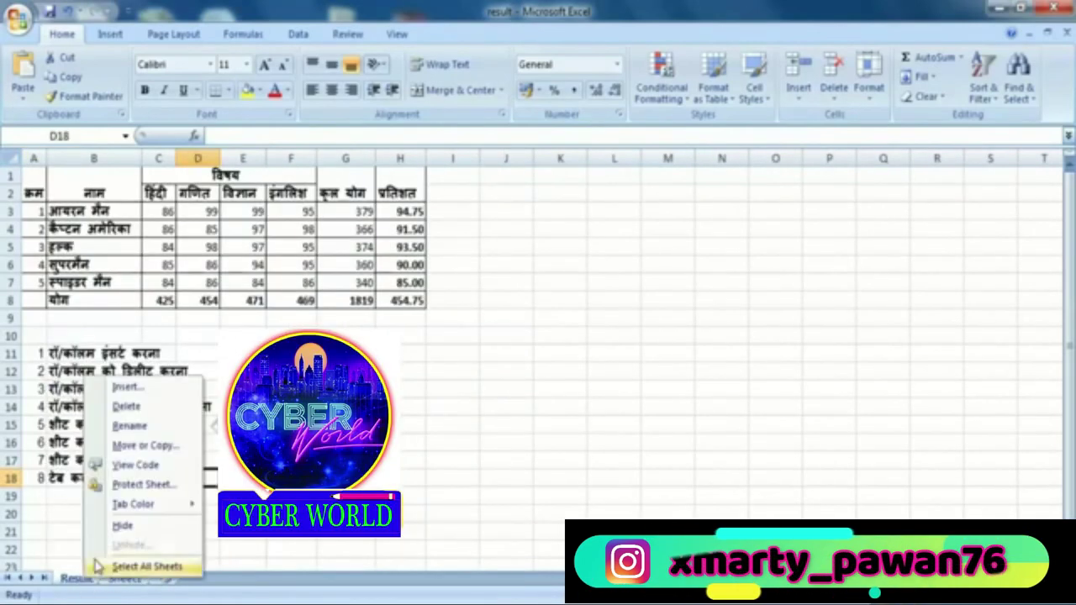
click(124, 525)
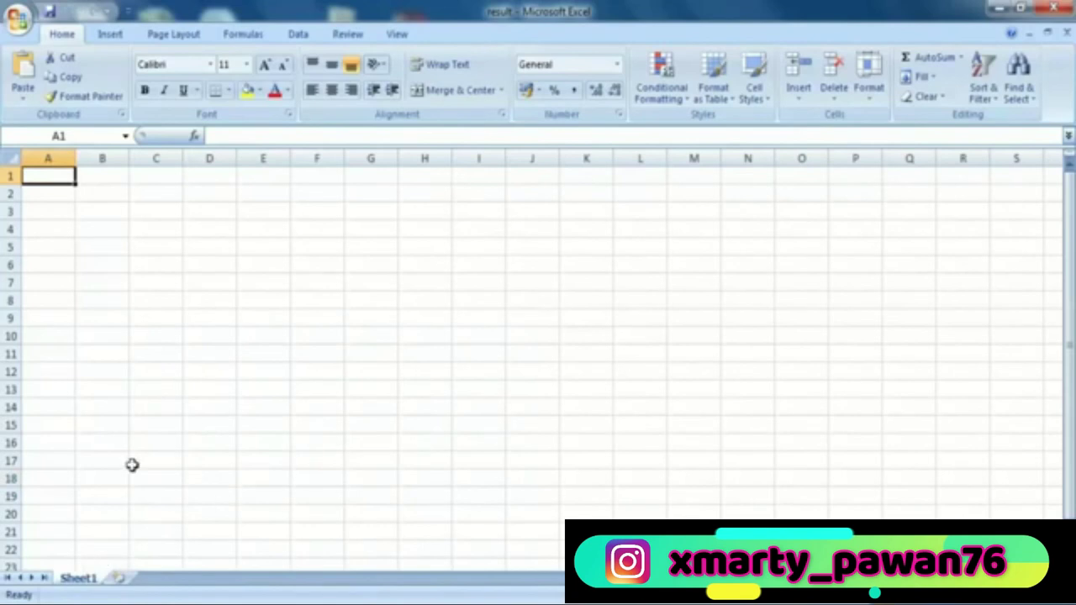
click(139, 443)
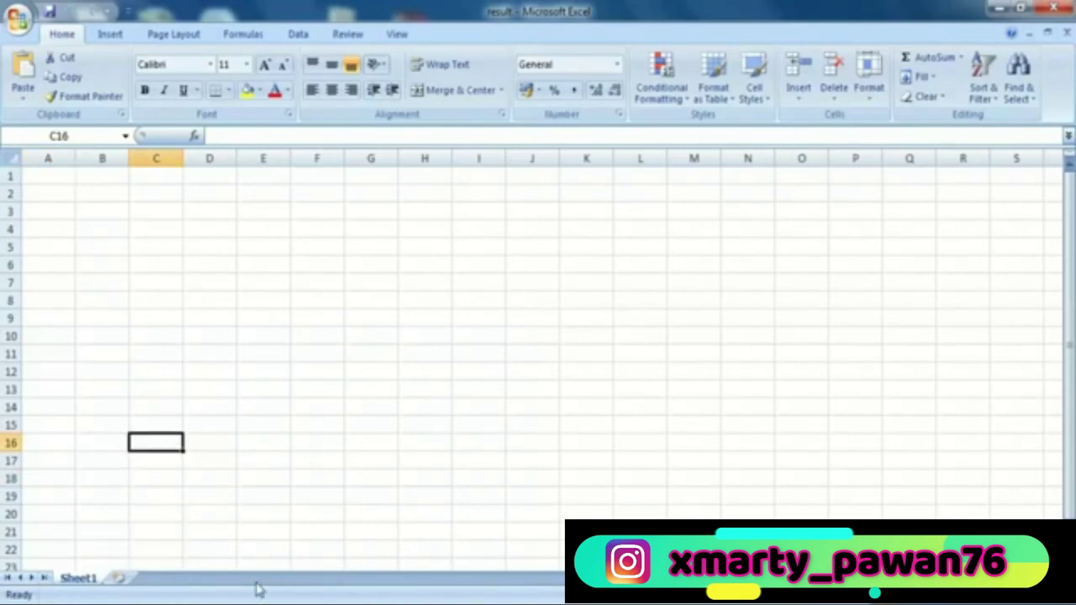
Unhide the Result sheet from Sheet1's tab menu.
right_click(95, 580)
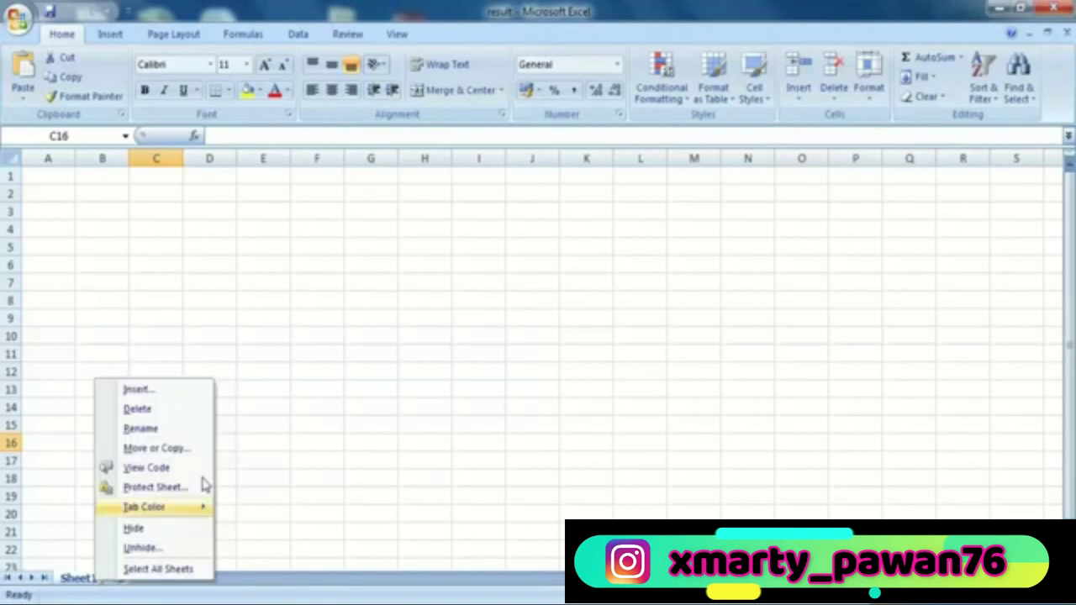
click(247, 416)
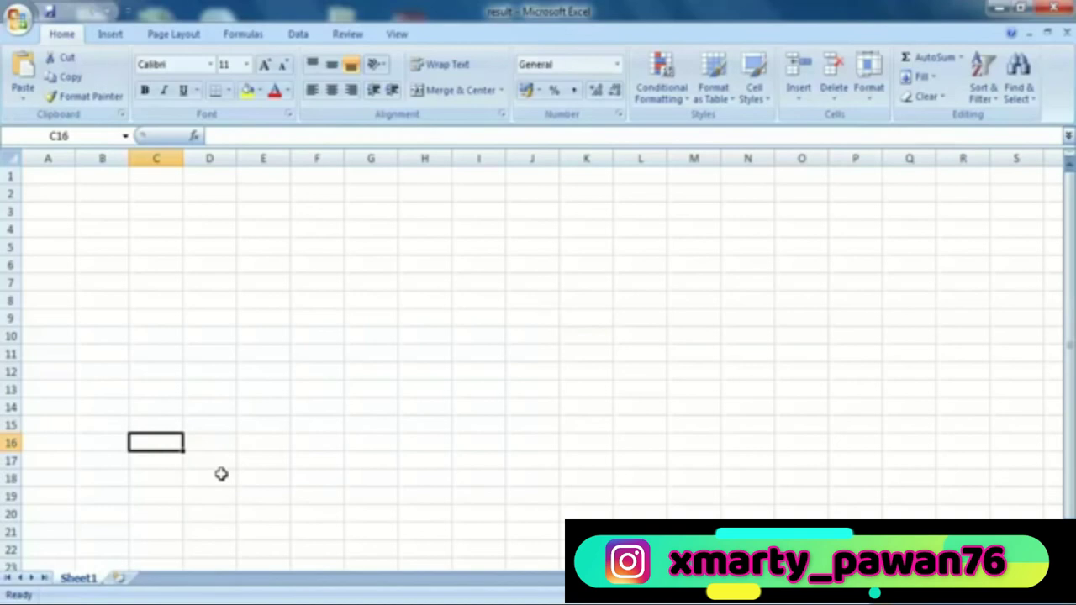
right_click(87, 584)
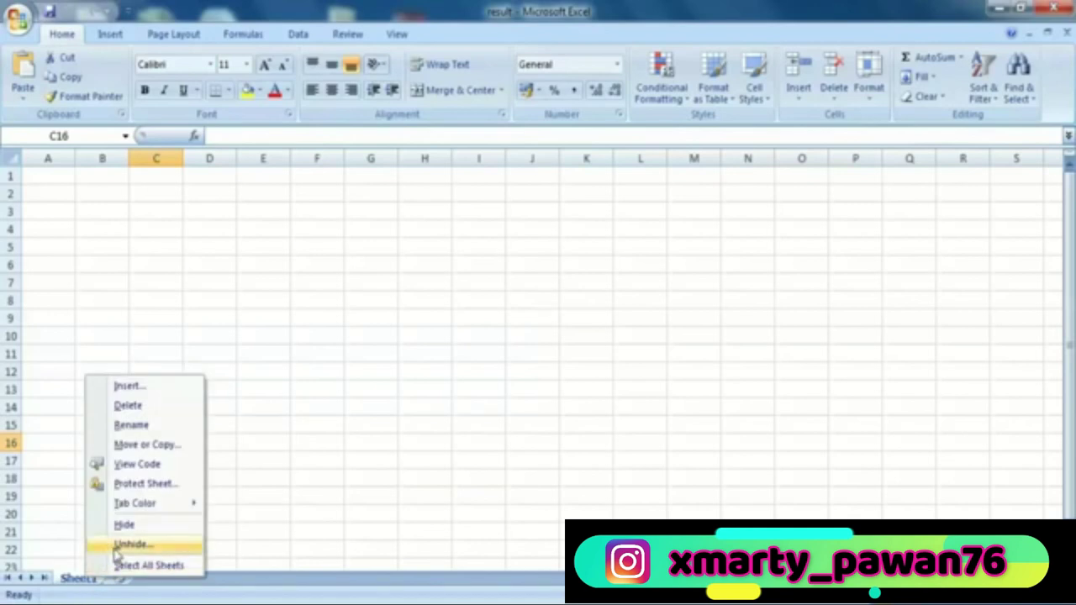
click(118, 548)
drag(103, 434, 370, 234)
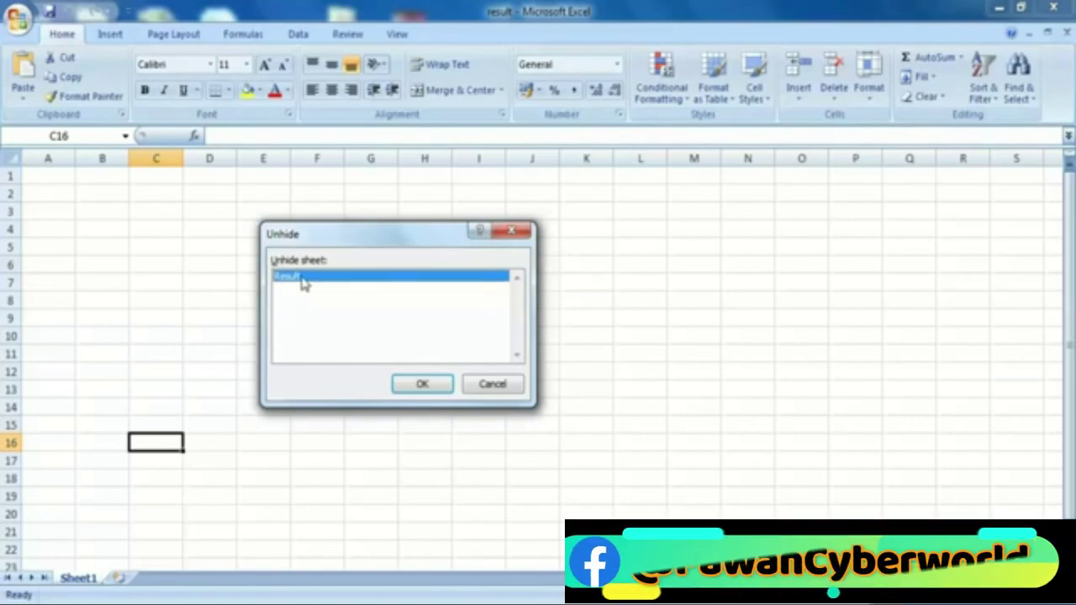
click(442, 382)
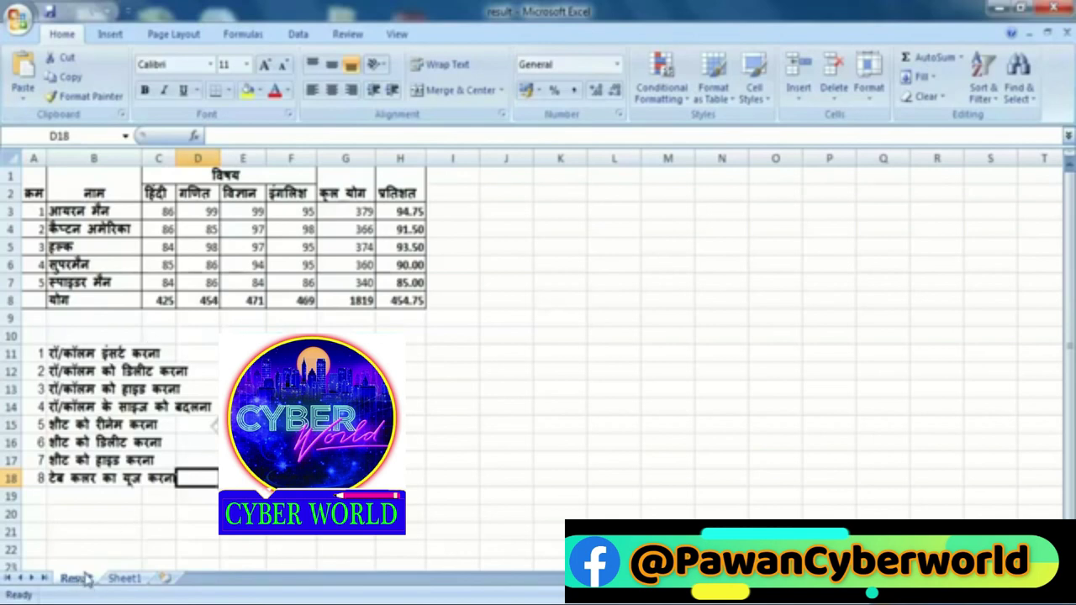
Colour the Result sheet tab red and check it from Sheet1.
key(ctrl+Page_Down)
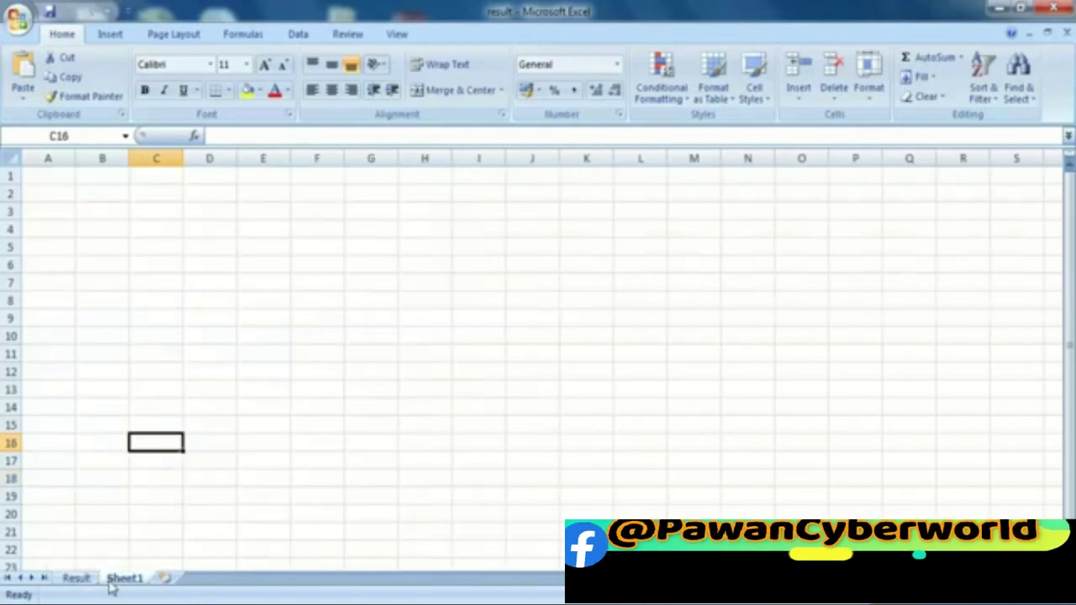
right_click(76, 577)
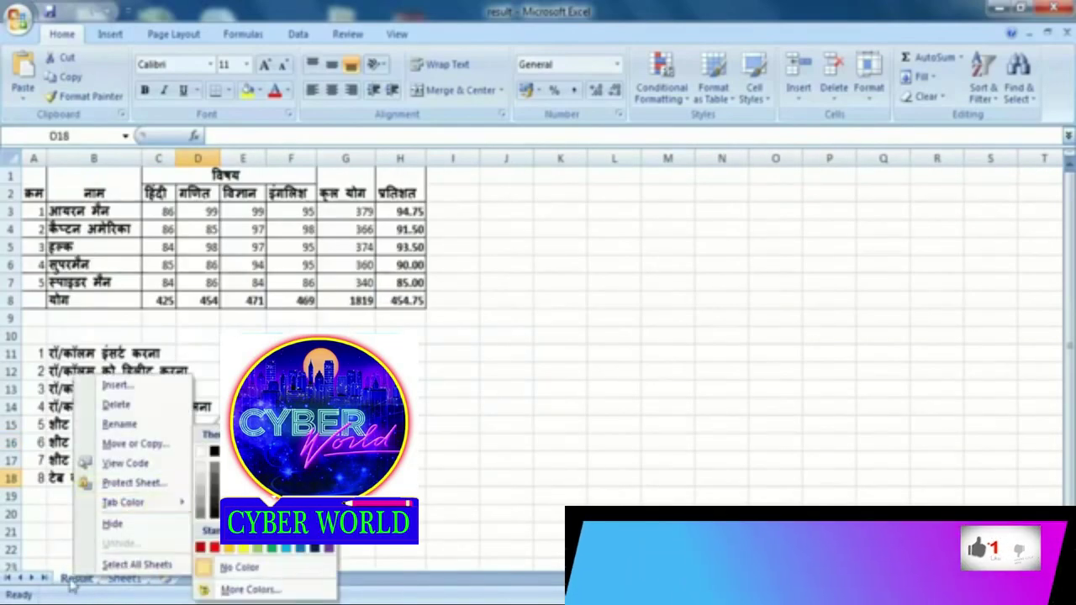
mouse_move(121, 504)
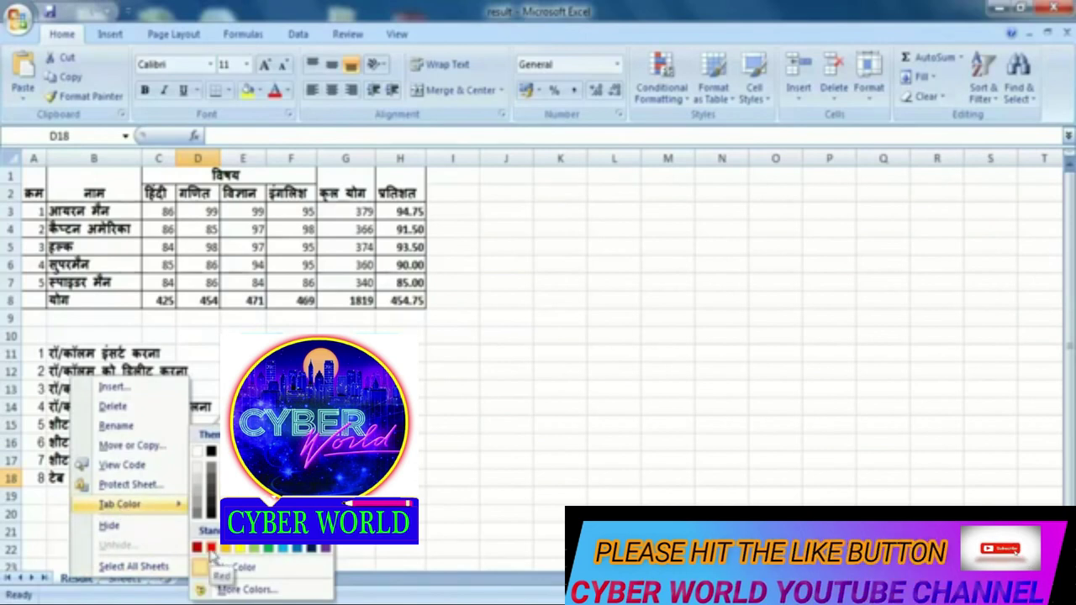
click(202, 548)
click(125, 579)
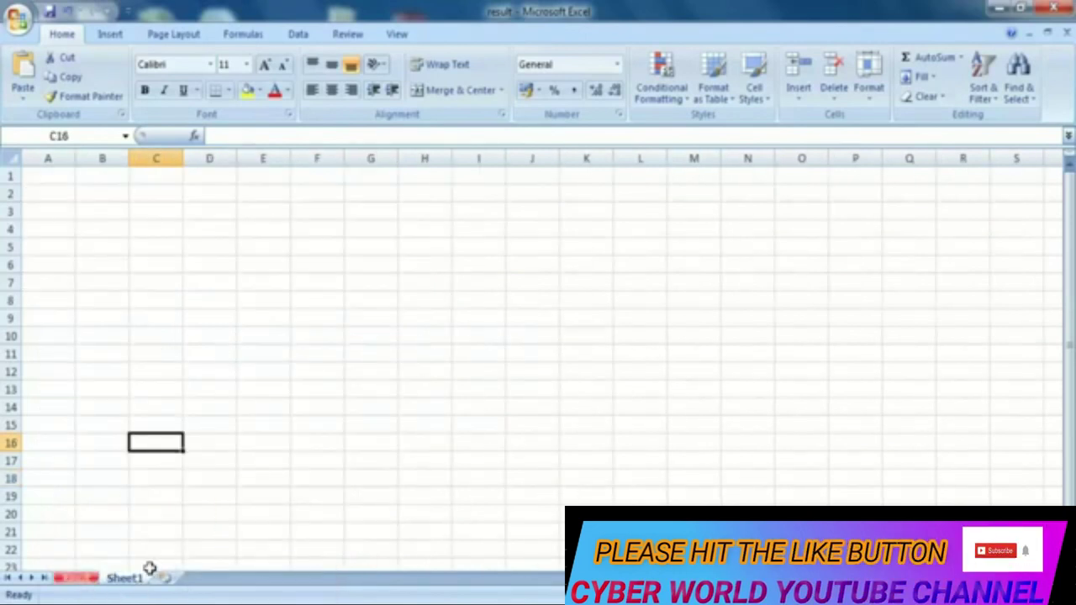
click(83, 583)
Colour the Sheet1 tab light blue, then return to the Result sheet.
click(130, 585)
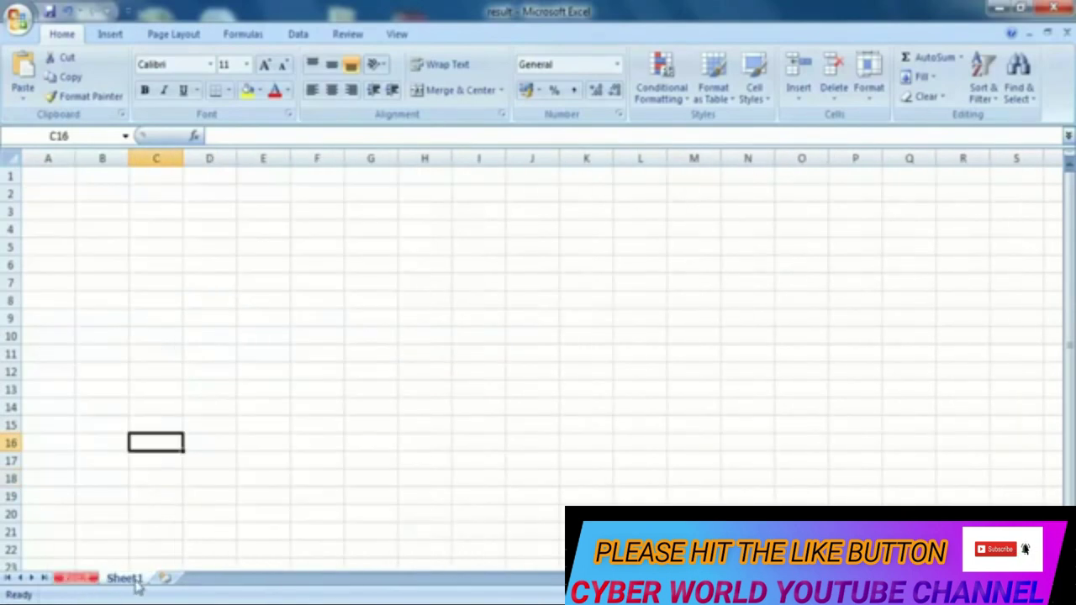
right_click(139, 583)
mouse_move(185, 506)
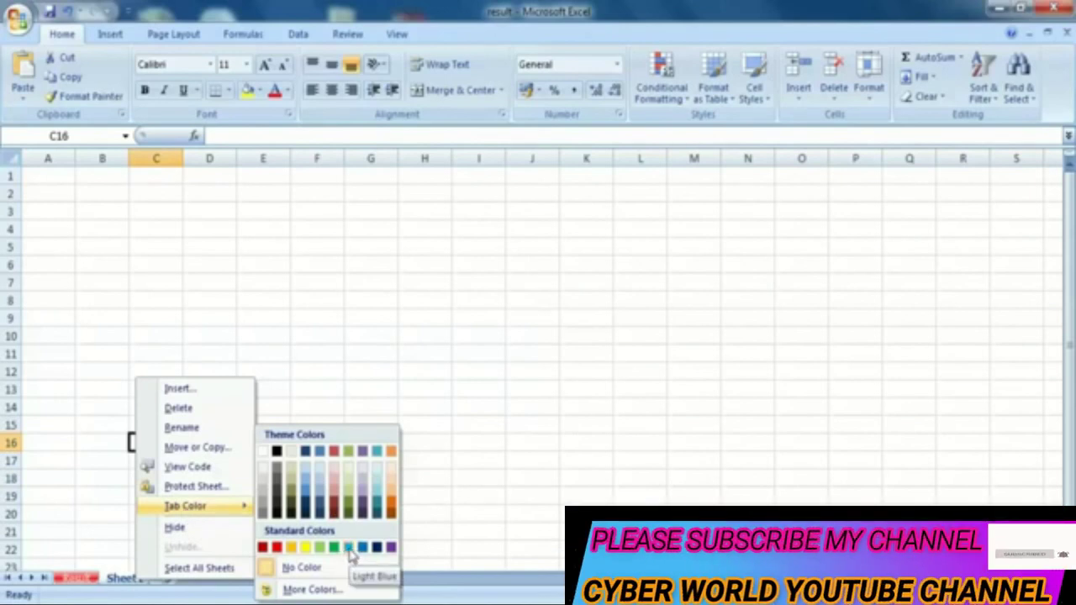
click(351, 555)
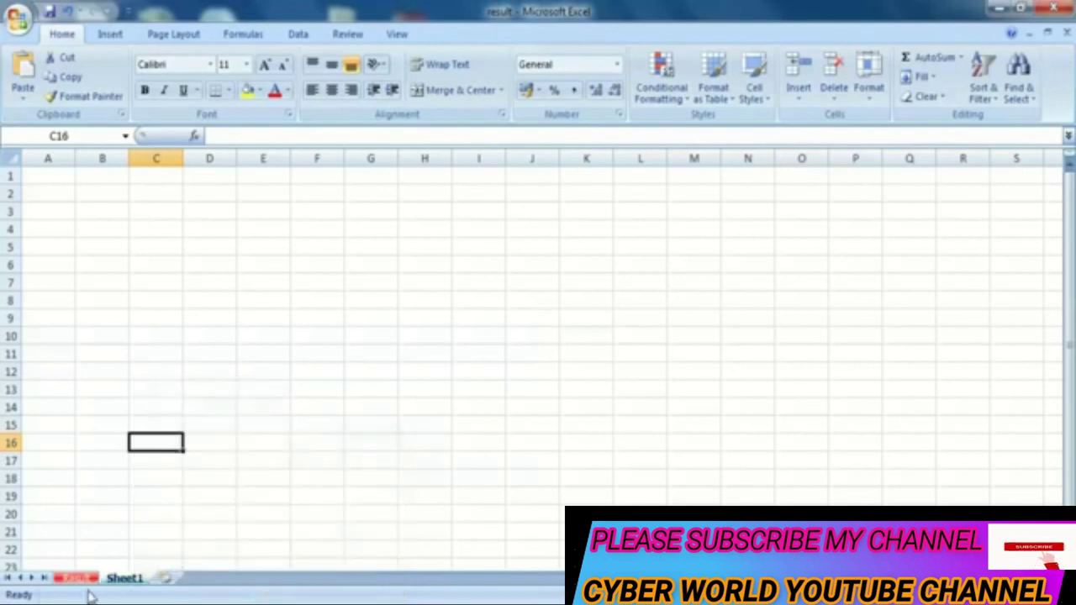
click(77, 582)
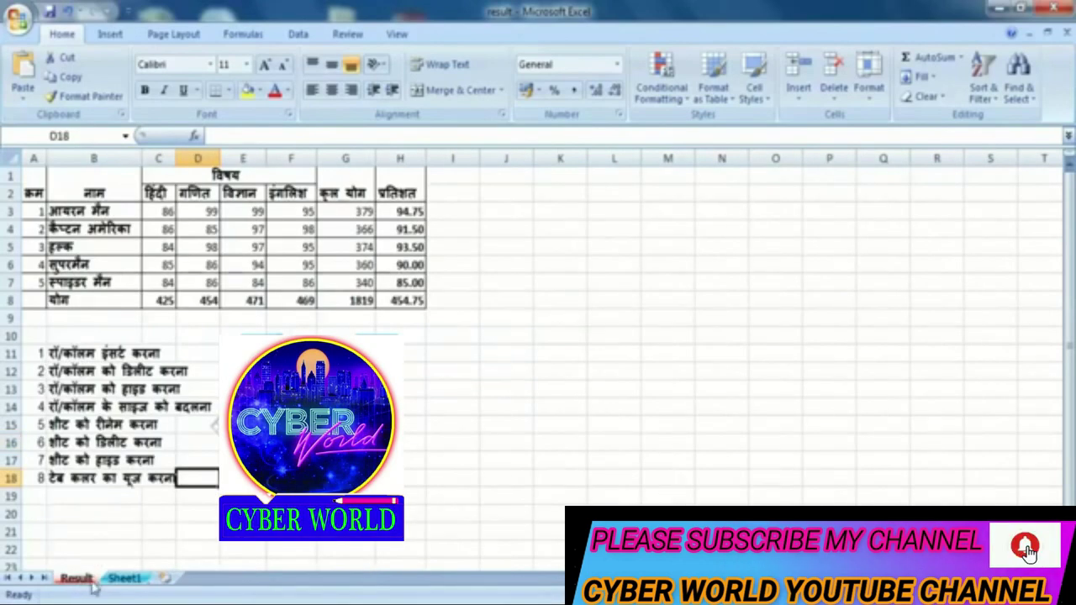